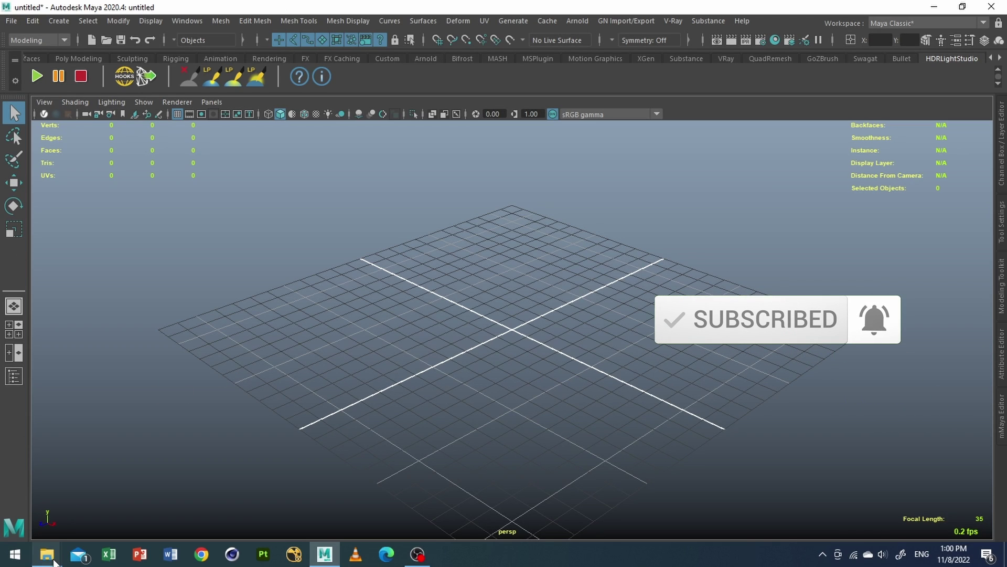
Step: Import the Room.obj model from the maya_interior OBJ folder into the empty scene
{"action": "mouse_move", "coordinate": [47, 554]}
{"action": "left_click", "coordinate": [63, 504]}
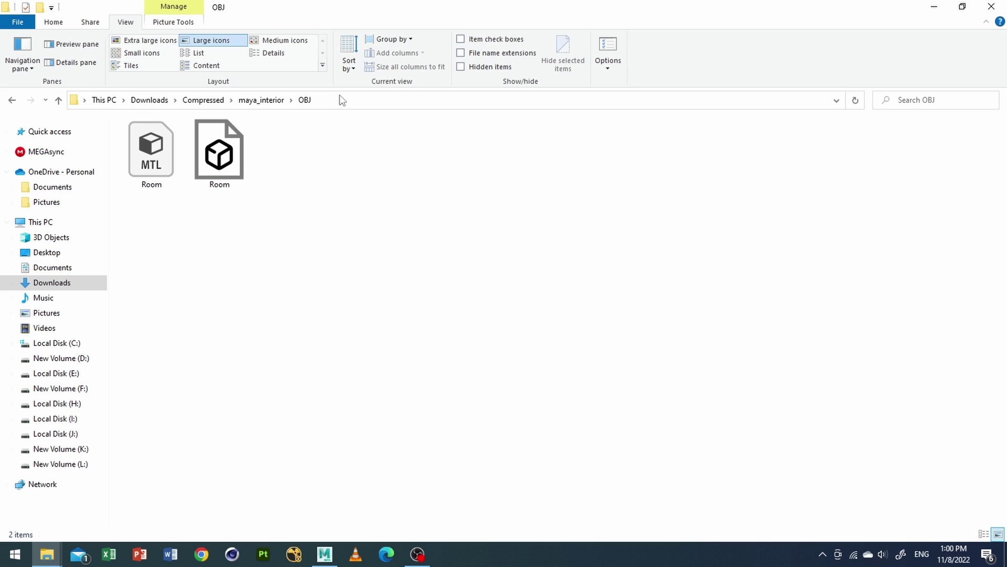
{"action": "left_click", "coordinate": [327, 549]}
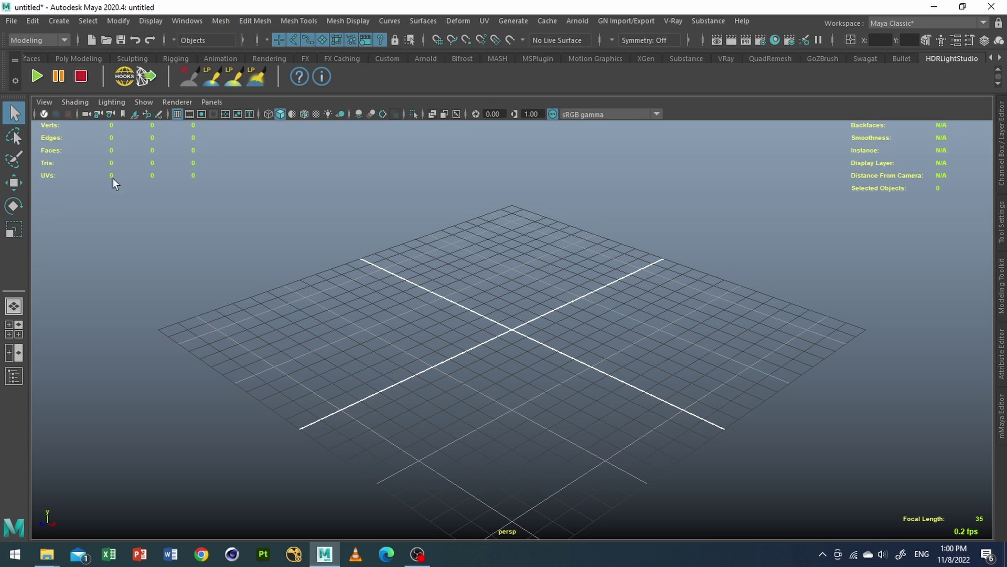
{"action": "left_click", "coordinate": [12, 21]}
{"action": "left_click", "coordinate": [43, 155]}
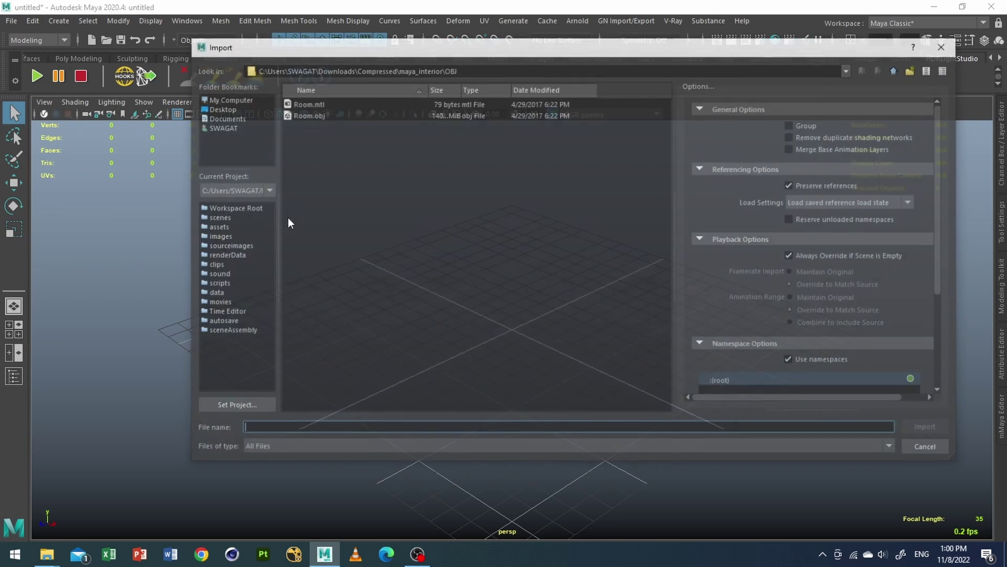
{"action": "left_click", "coordinate": [307, 115]}
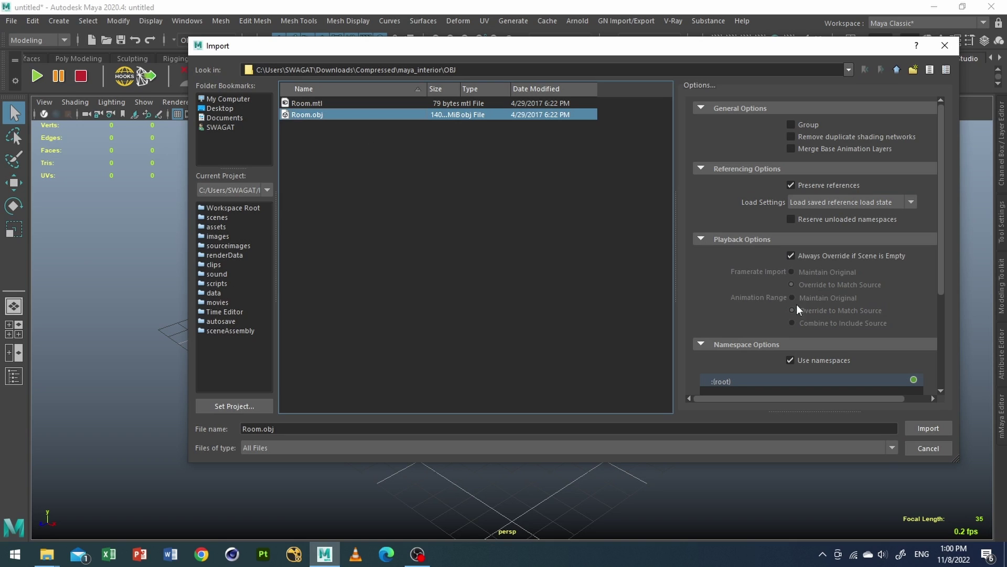
{"action": "left_click", "coordinate": [916, 429]}
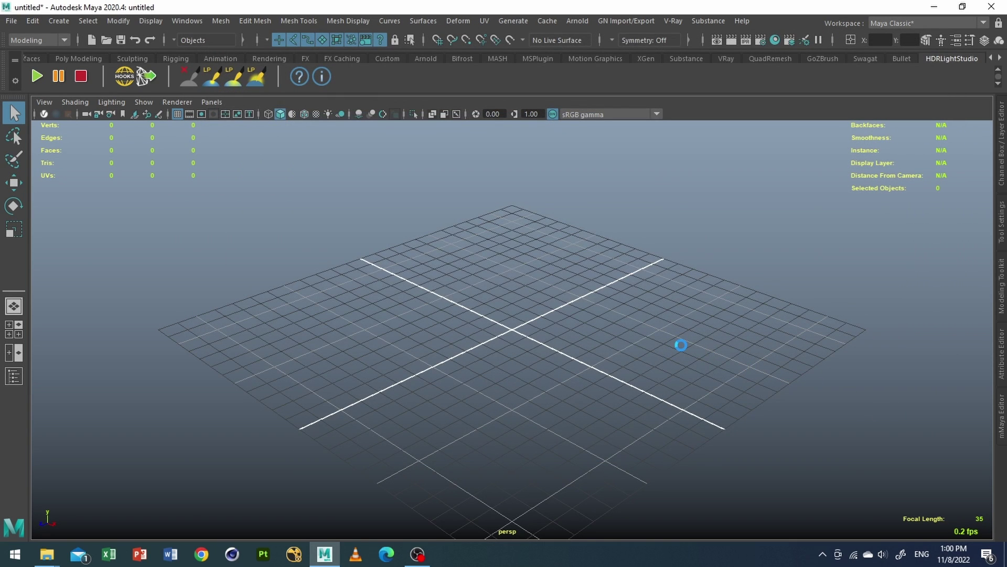
{"action": "scroll", "coordinate": [440, 276], "scroll_direction": "down", "scroll_amount": 3}
{"action": "scroll", "coordinate": [439, 276], "scroll_direction": "up", "scroll_amount": 5}
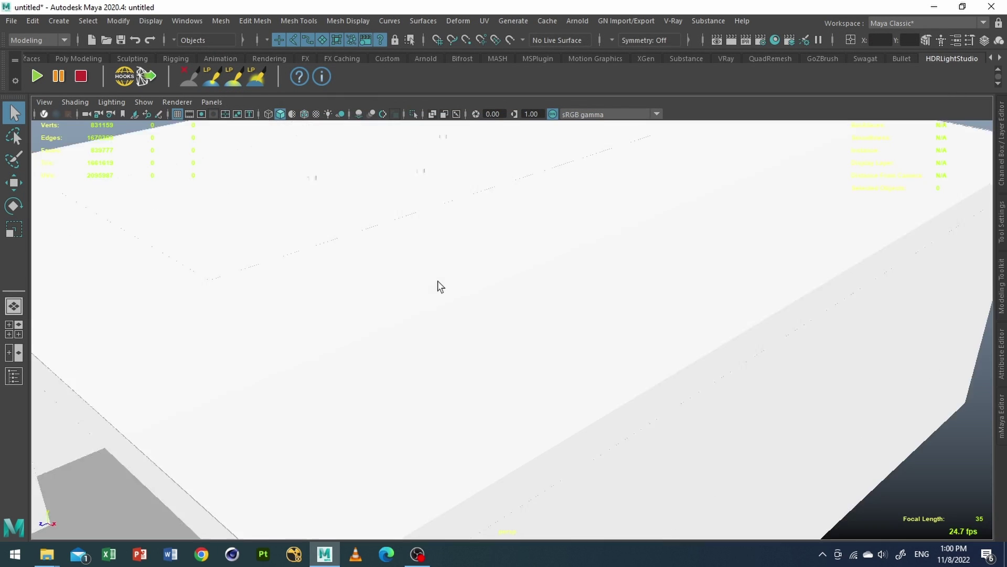
Step: Assign a Standard Surface material to the whole imported room mesh
{"action": "key", "text": "f"}
{"action": "left_click_drag", "start_coordinate": [744, 175], "coordinate": [221, 534]}
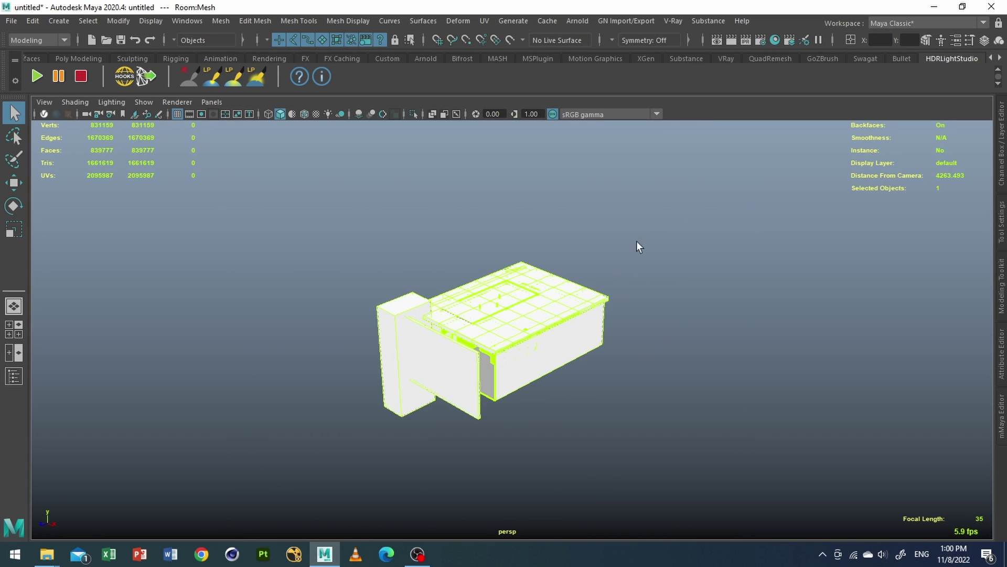
{"action": "left_click_drag", "start_coordinate": [657, 192], "coordinate": [246, 512]}
{"action": "left_click", "coordinate": [690, 370]}
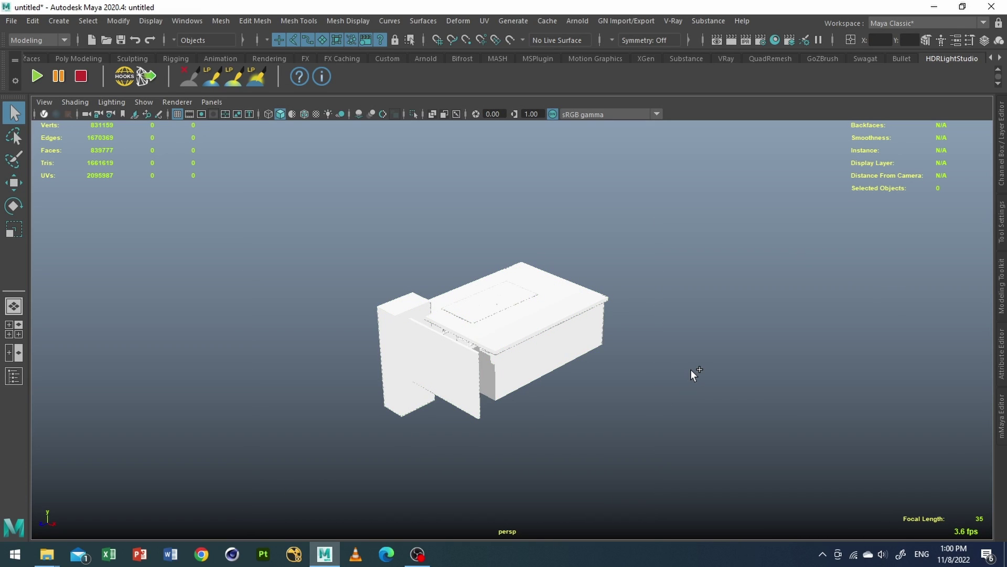
{"action": "key", "text": "ctrl+z"}
{"action": "scroll", "coordinate": [551, 348], "scroll_direction": "up", "scroll_amount": 5}
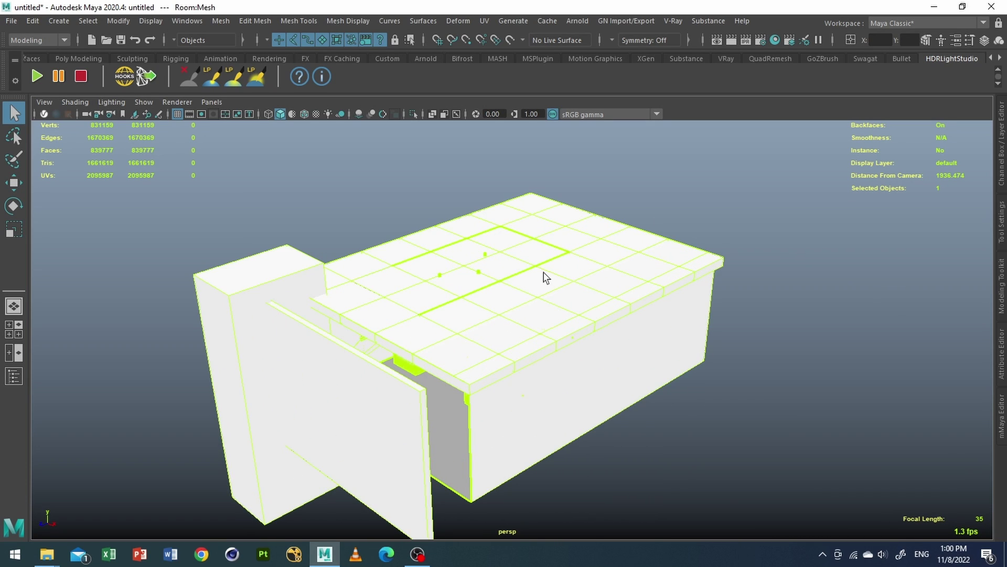
{"action": "right_click", "coordinate": [546, 277]}
{"action": "mouse_move", "coordinate": [542, 543]}
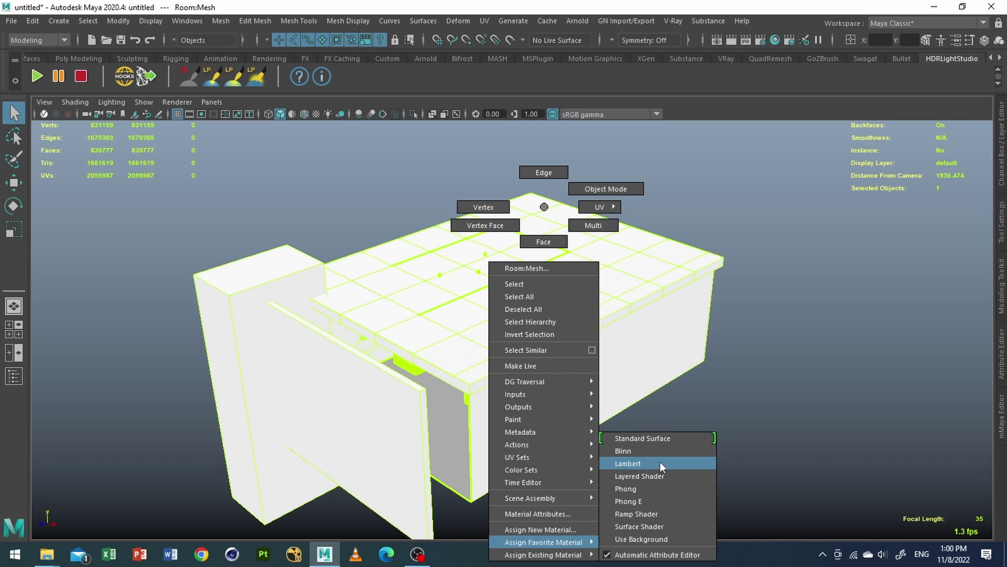
{"action": "left_click", "coordinate": [656, 438]}
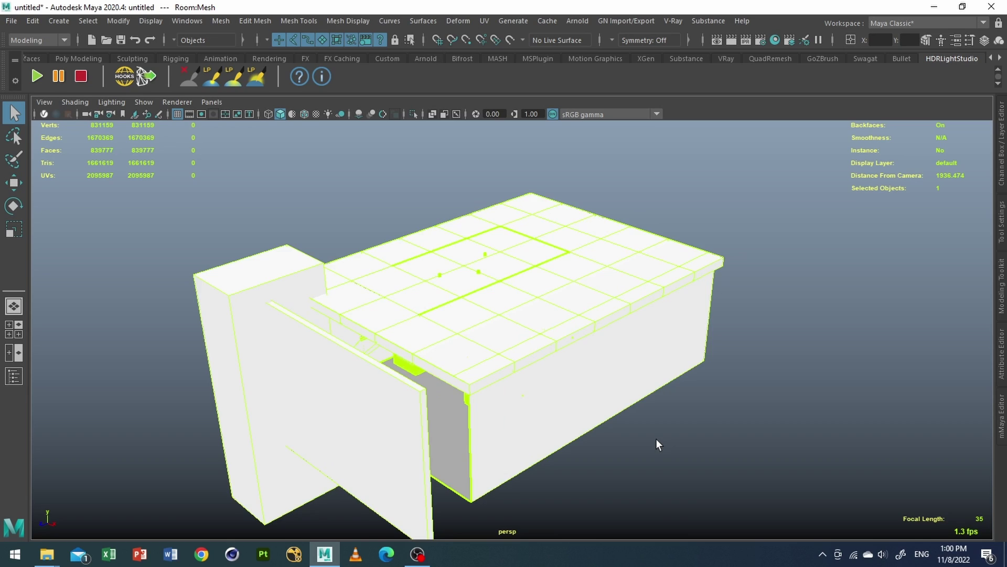
{"action": "left_click", "coordinate": [539, 408]}
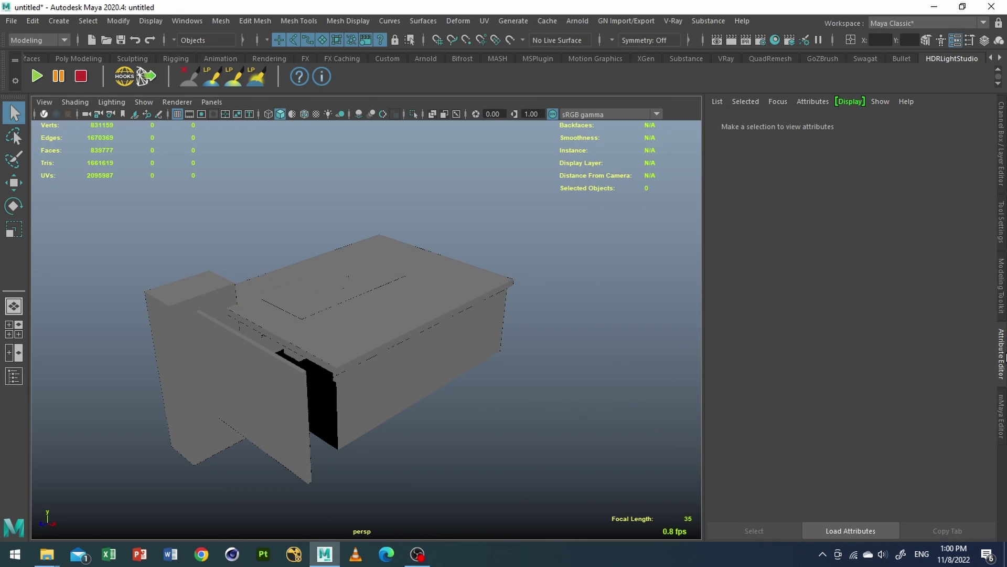
{"action": "left_click", "coordinate": [1002, 355]}
Step: Frame the living room interior with the film gate and gate mask shown, and create a camera from that view
{"action": "scroll", "coordinate": [404, 449], "scroll_direction": "up", "scroll_amount": 10}
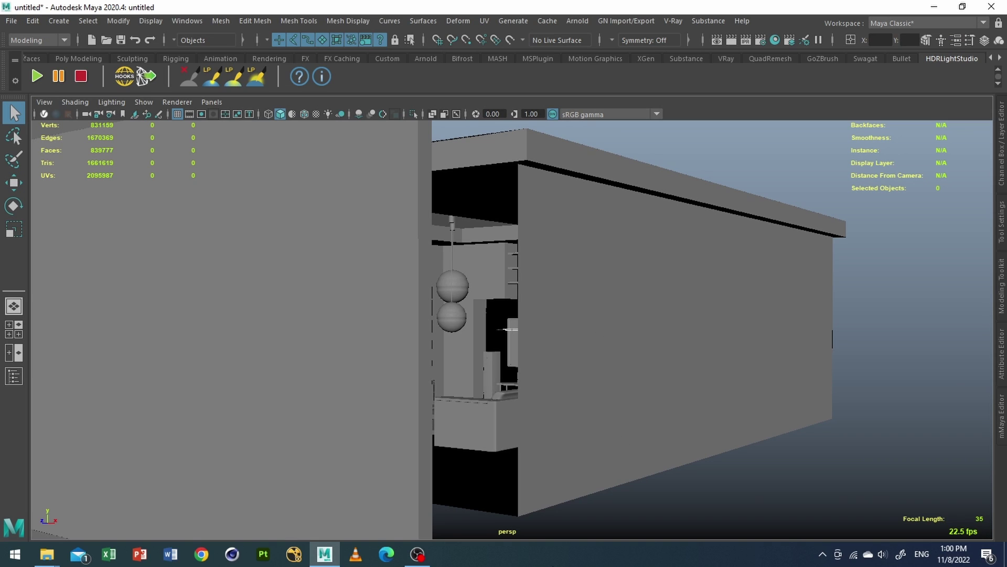
{"action": "scroll", "coordinate": [497, 444], "scroll_direction": "up", "scroll_amount": 10}
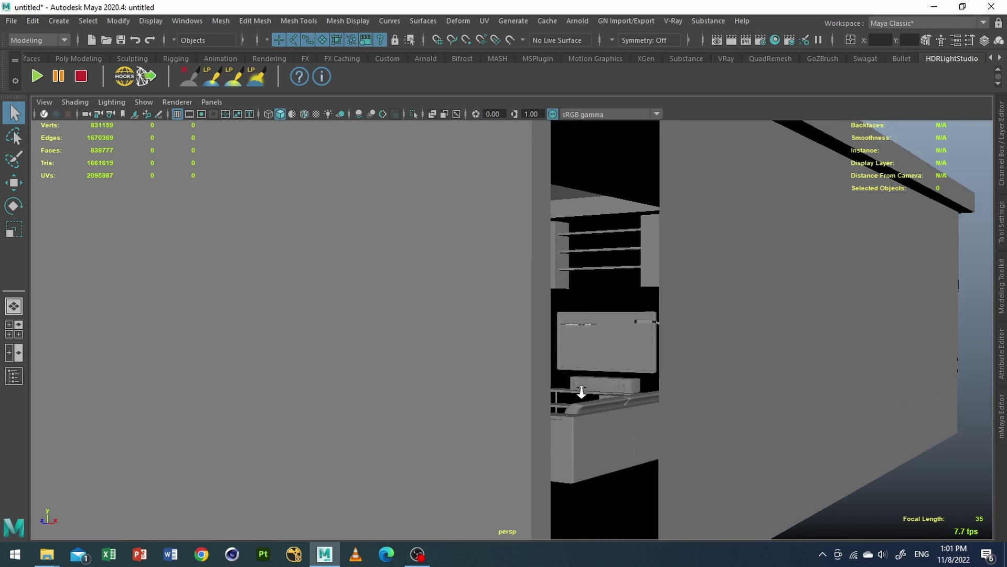
{"action": "scroll", "coordinate": [702, 548], "scroll_direction": "down", "scroll_amount": 2}
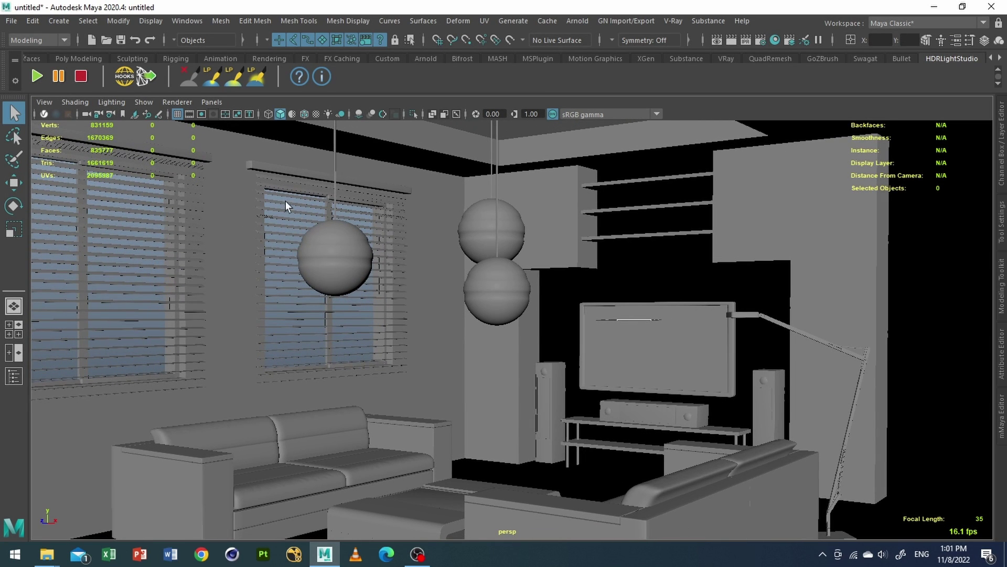
{"action": "left_click", "coordinate": [192, 116]}
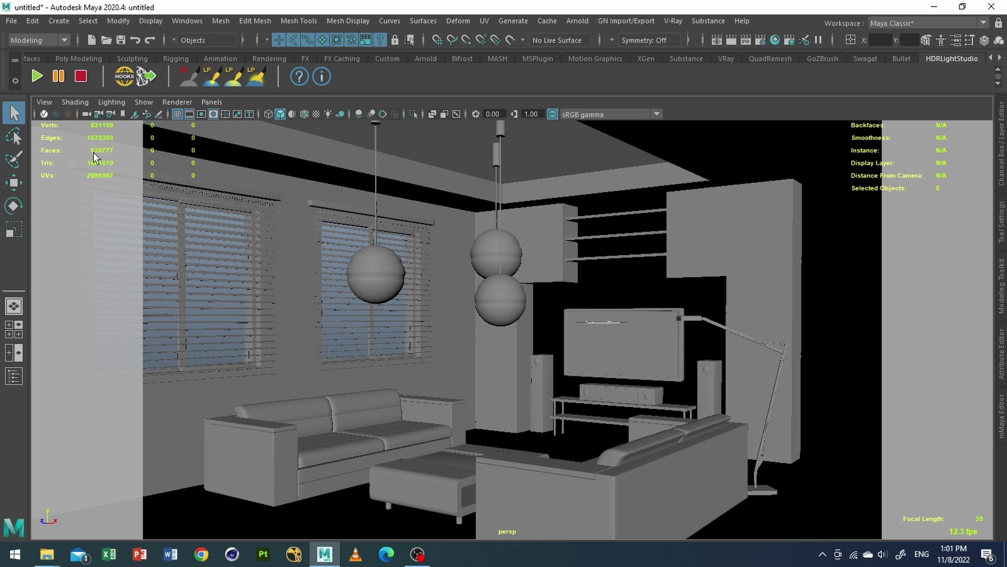
{"action": "left_click", "coordinate": [42, 102]}
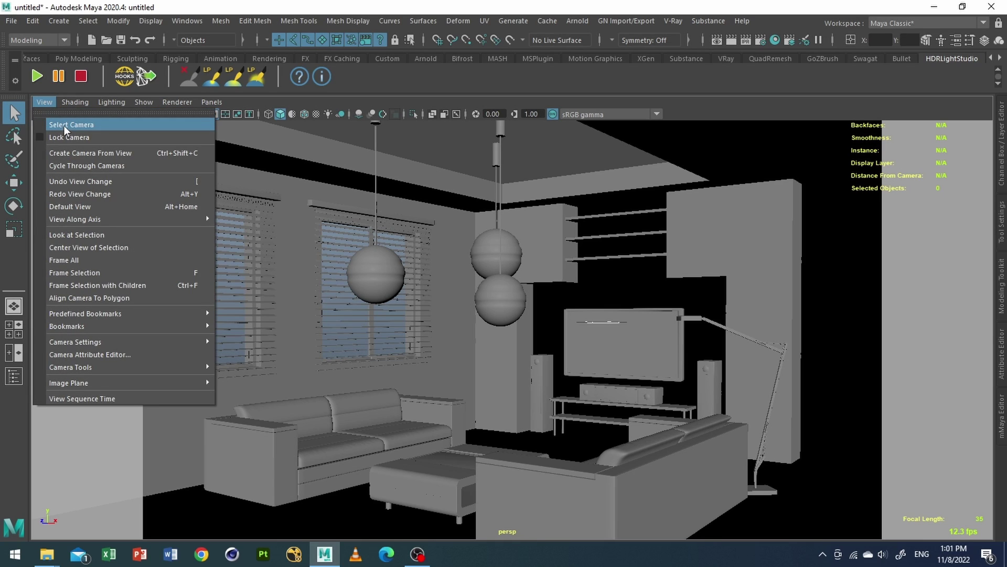
{"action": "left_click", "coordinate": [560, 5]}
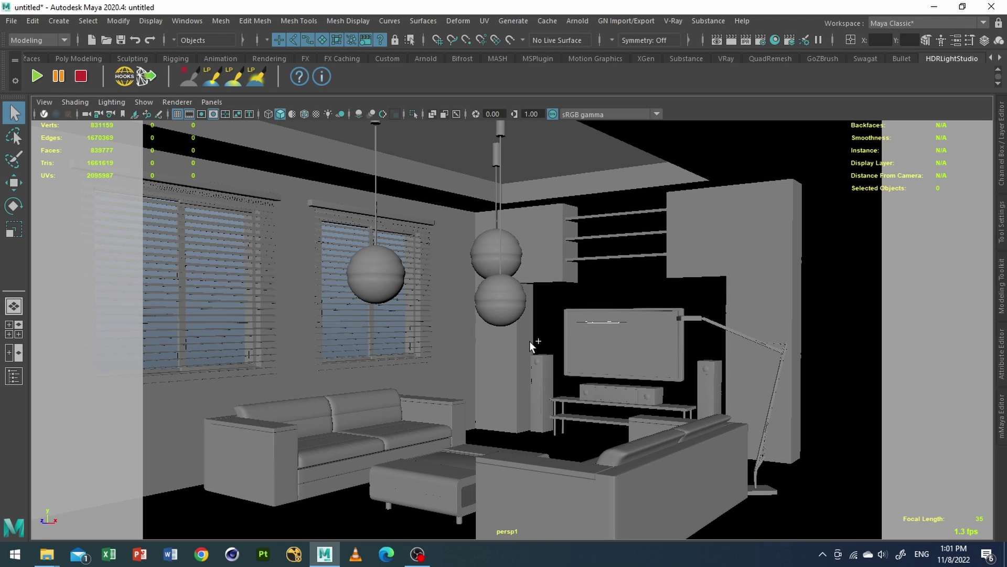
Step: Select the new camera and rename it Shotcam
{"action": "left_click", "coordinate": [45, 102]}
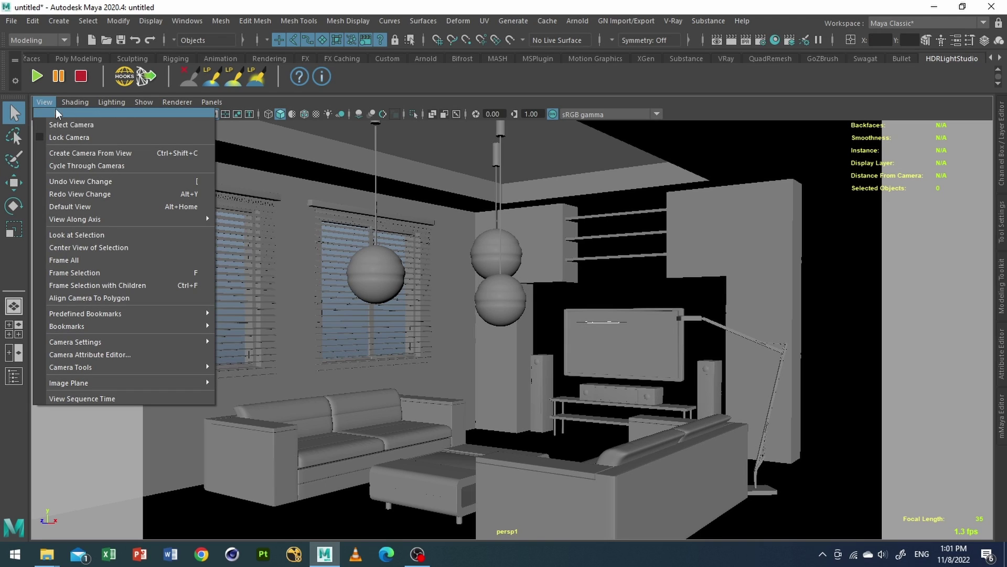
{"action": "left_click", "coordinate": [62, 126]}
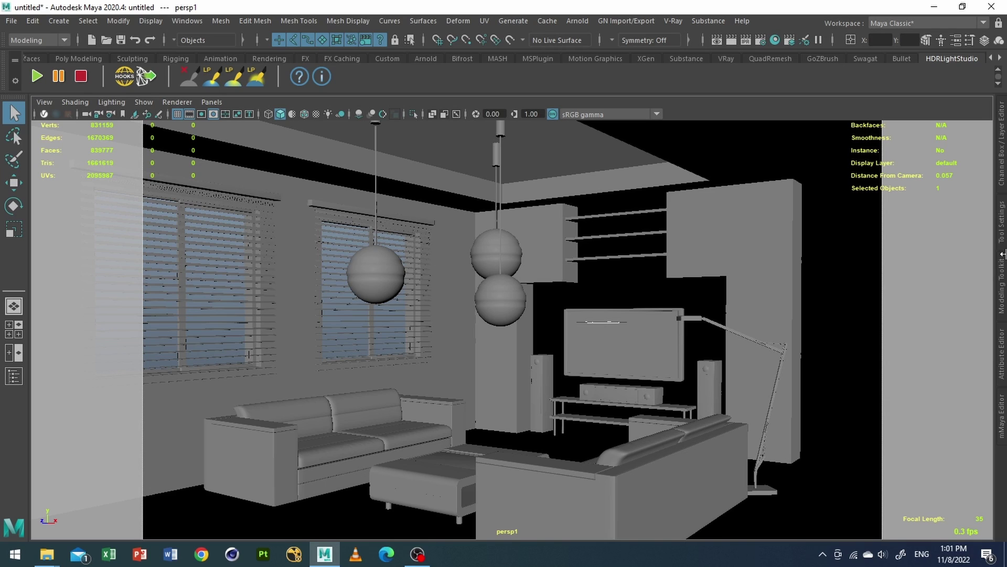
{"action": "key", "text": "ctrl+a"}
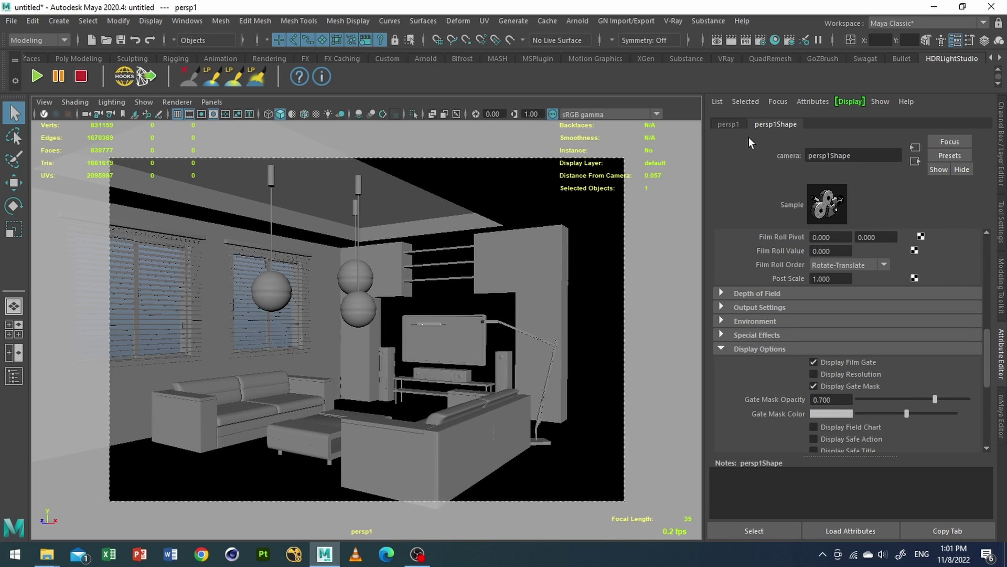
{"action": "left_click", "coordinate": [854, 157]}
{"action": "double_click", "coordinate": [854, 157]}
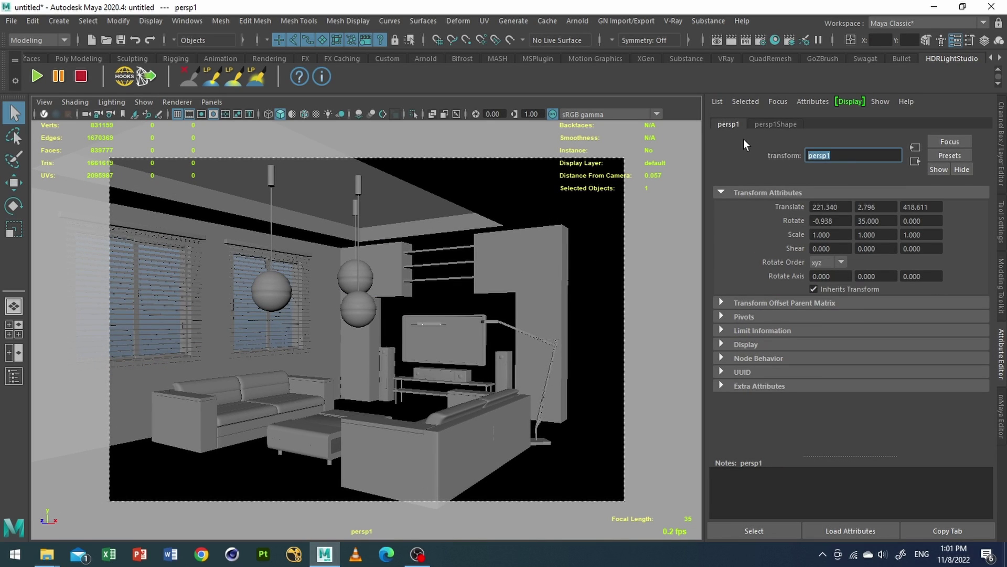
{"action": "type", "text": "Shotcam"}
{"action": "key", "text": "Return"}
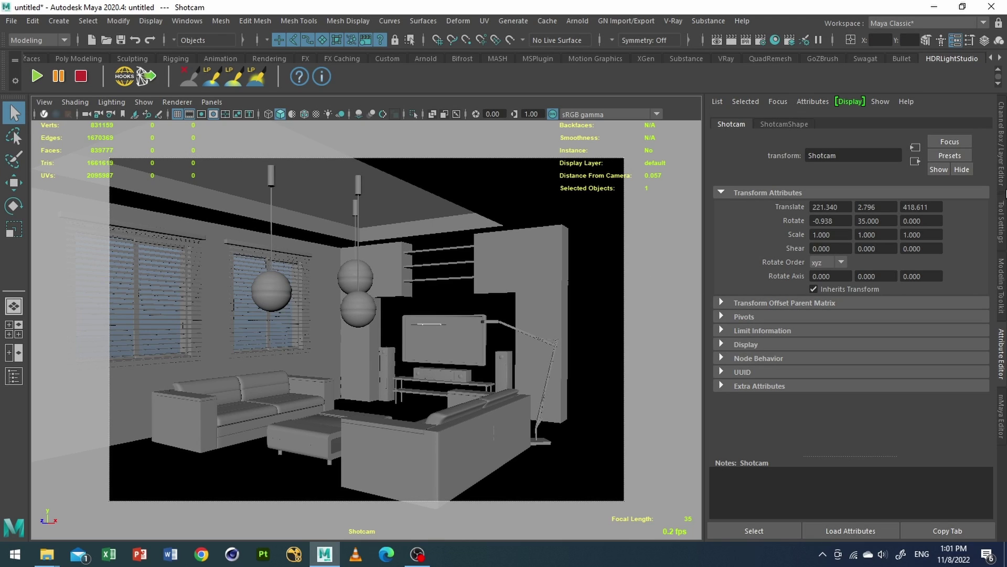
Step: Enable Display Resolution for the Shotcam camera and lock the camera against movement
{"action": "left_click", "coordinate": [792, 125]}
{"action": "scroll", "coordinate": [806, 295], "scroll_direction": "down", "scroll_amount": 3}
{"action": "left_click", "coordinate": [848, 261]}
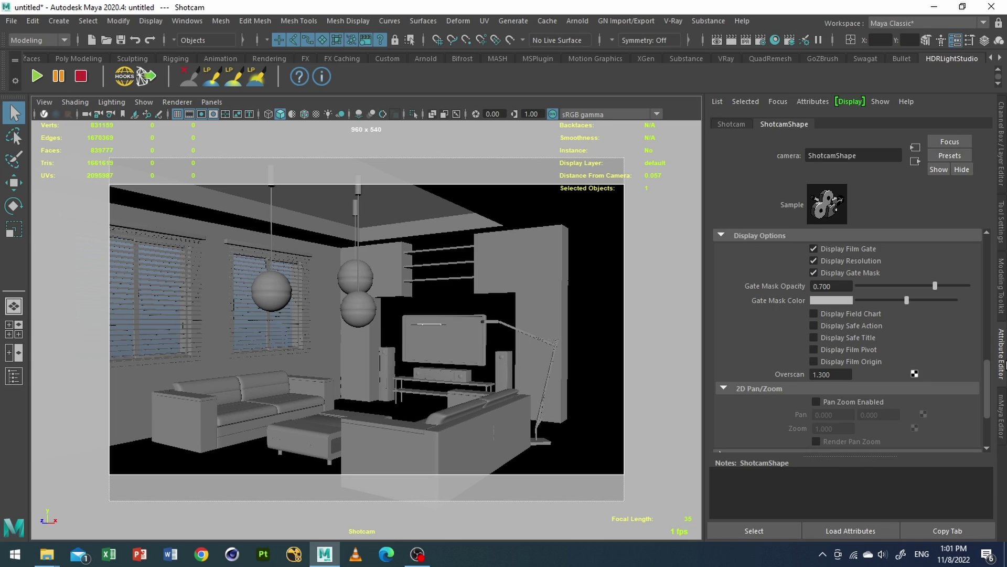
{"action": "left_click", "coordinate": [1002, 357]}
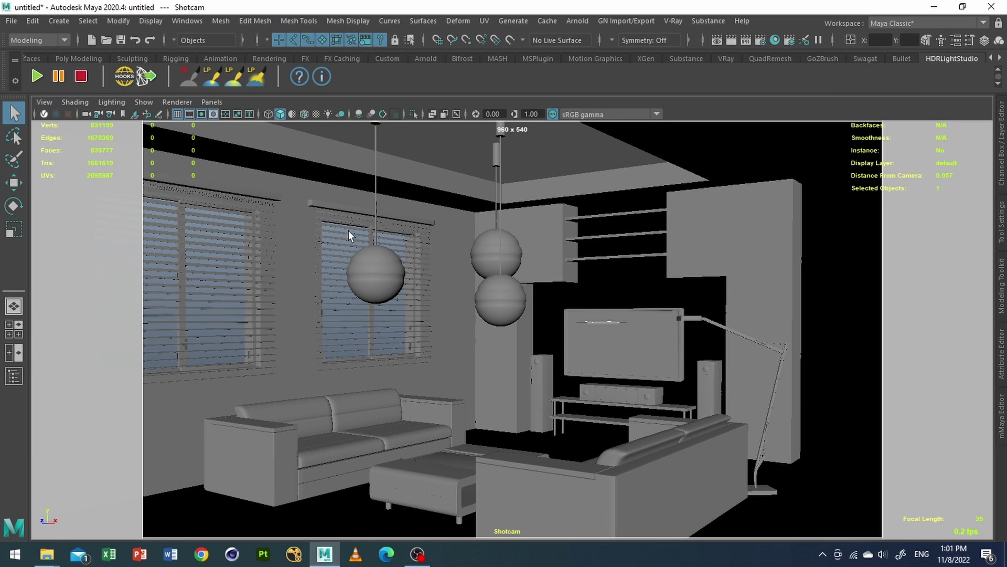
{"action": "left_click", "coordinate": [42, 103]}
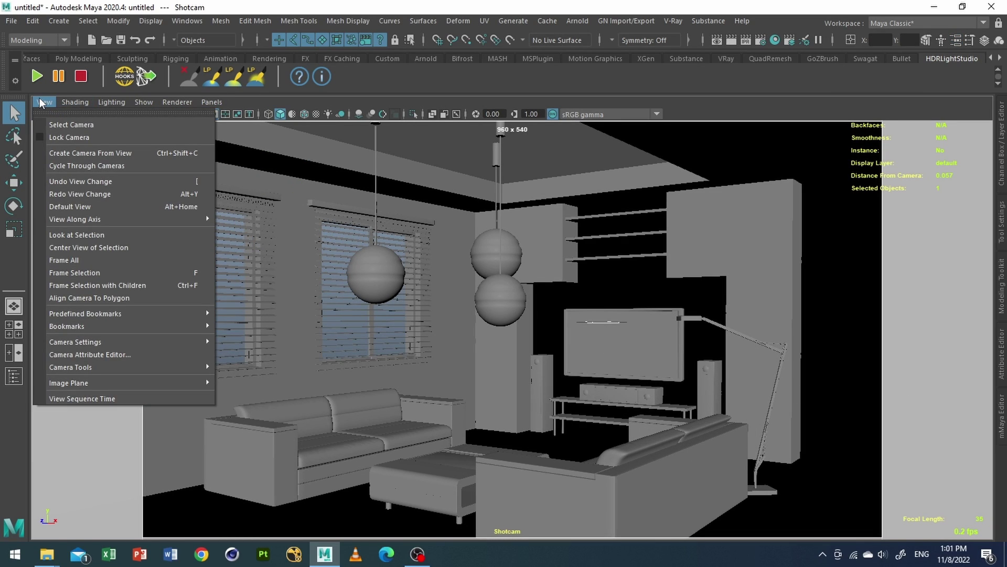
{"action": "left_click", "coordinate": [50, 140]}
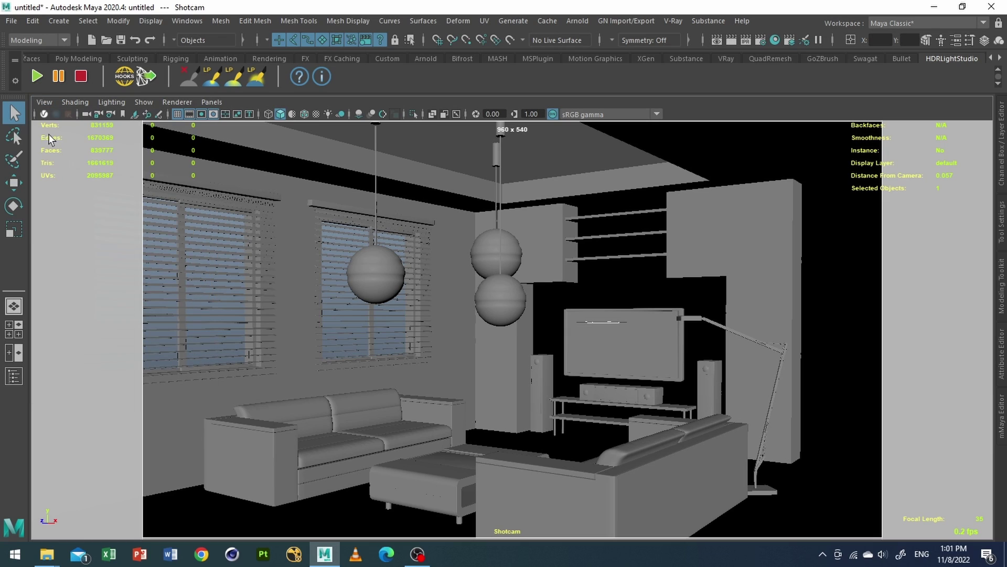
Step: Switch to the persp camera and create a directional light in the scene
{"action": "left_click", "coordinate": [211, 102]}
{"action": "left_click", "coordinate": [354, 128]}
{"action": "left_click_drag", "start_coordinate": [337, 180], "coordinate": [491, 278], "text": "alt"}
{"action": "key", "text": "space"}
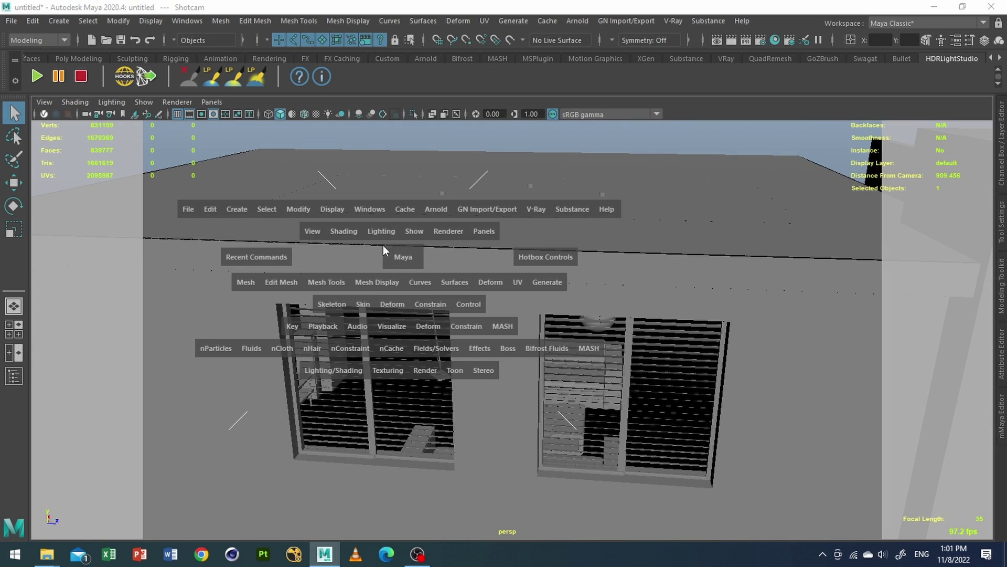
{"action": "left_click", "coordinate": [236, 209]}
{"action": "mouse_move", "coordinate": [263, 282]}
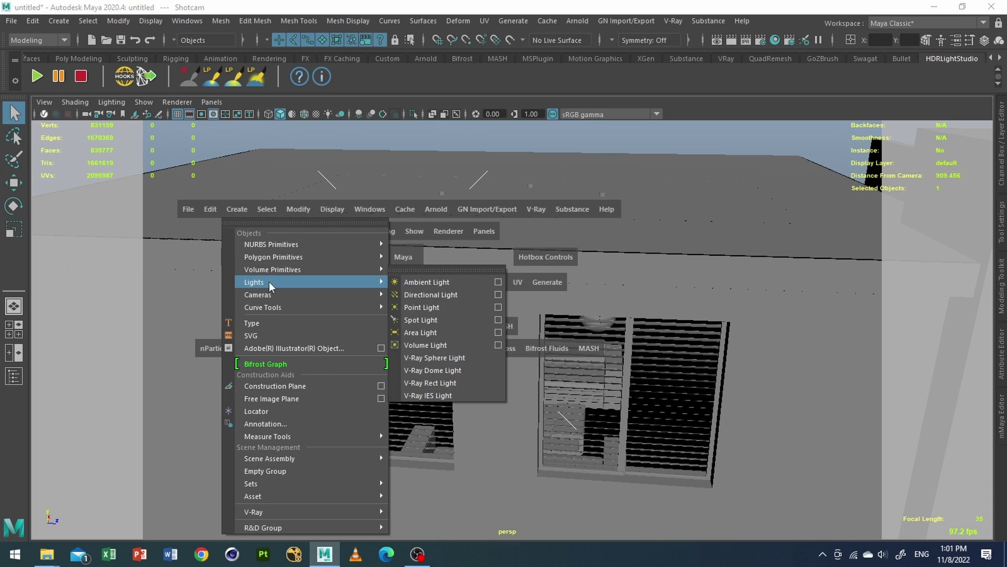
{"action": "left_click", "coordinate": [440, 297]}
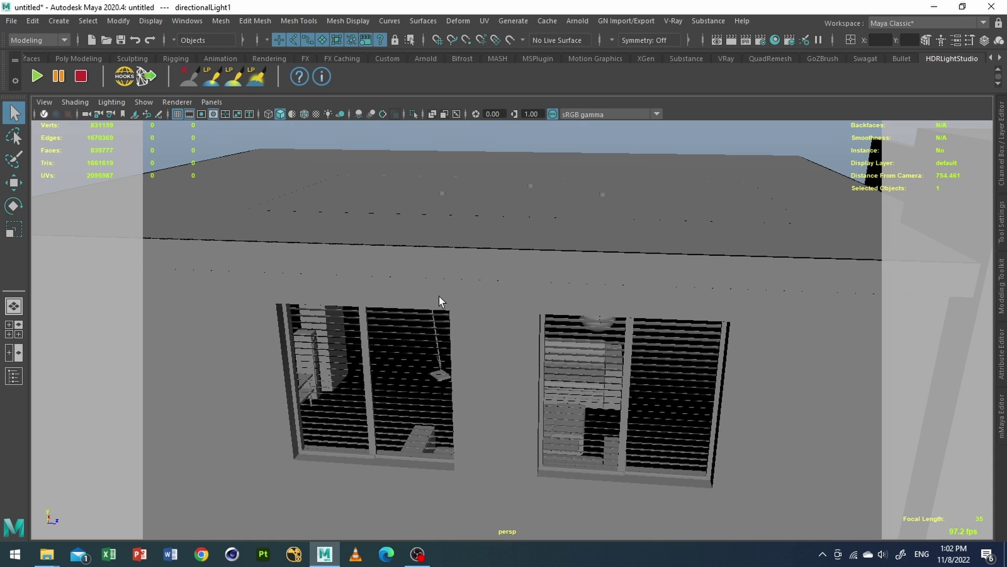
Step: Enlarge the directional light and position it outside the building, aimed at the room's windows
{"action": "scroll", "coordinate": [446, 299], "scroll_direction": "down", "scroll_amount": 10}
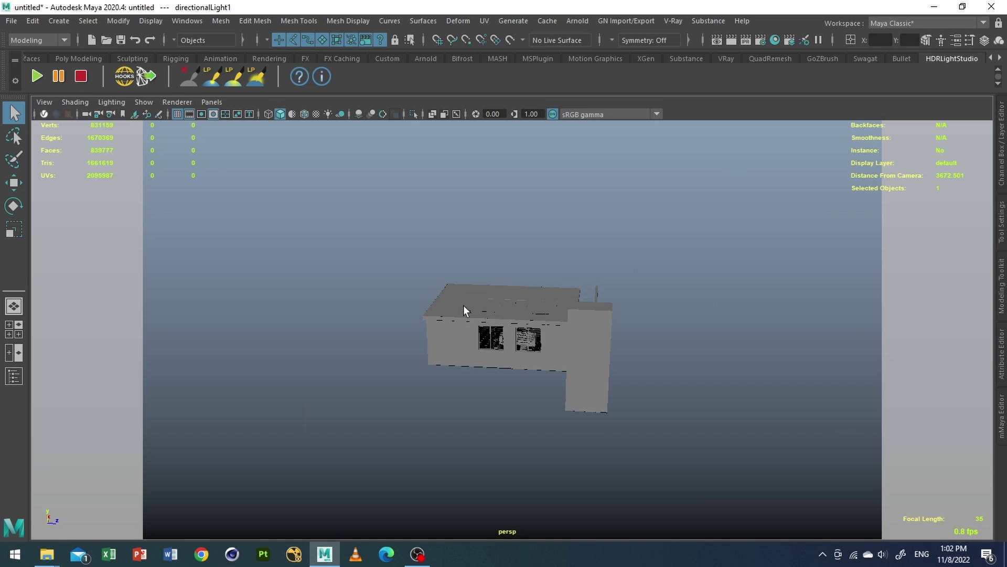
{"action": "key", "text": "w"}
{"action": "key", "text": "r"}
{"action": "left_click_drag", "start_coordinate": [507, 327], "coordinate": [433, 403]}
{"action": "key", "text": "w"}
{"action": "key", "text": "e"}
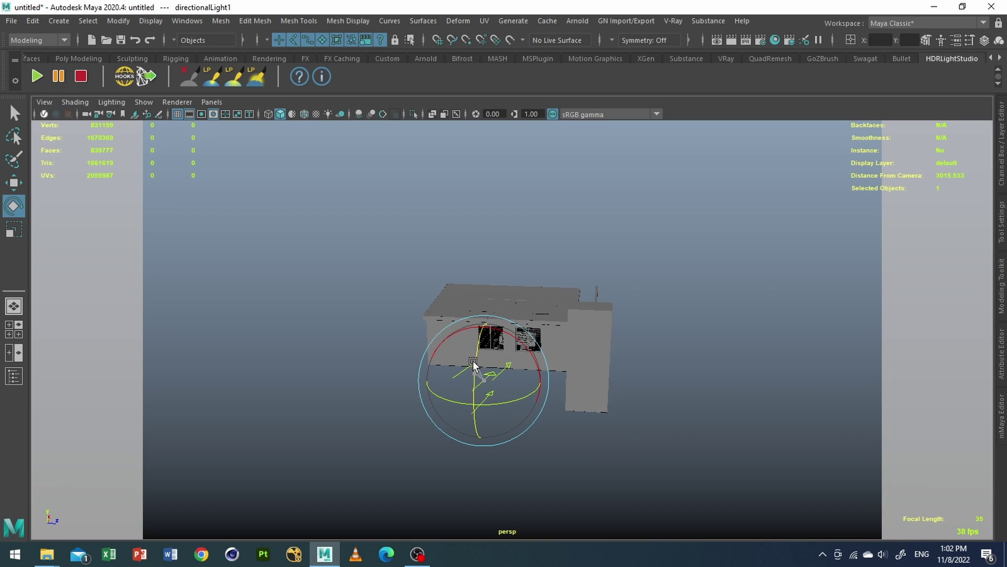
{"action": "key", "text": "w"}
{"action": "left_click_drag", "start_coordinate": [483, 381], "coordinate": [497, 265]}
Step: Switch the view to the Shotcam camera and open the directional light's attributes
{"action": "left_click", "coordinate": [211, 102]}
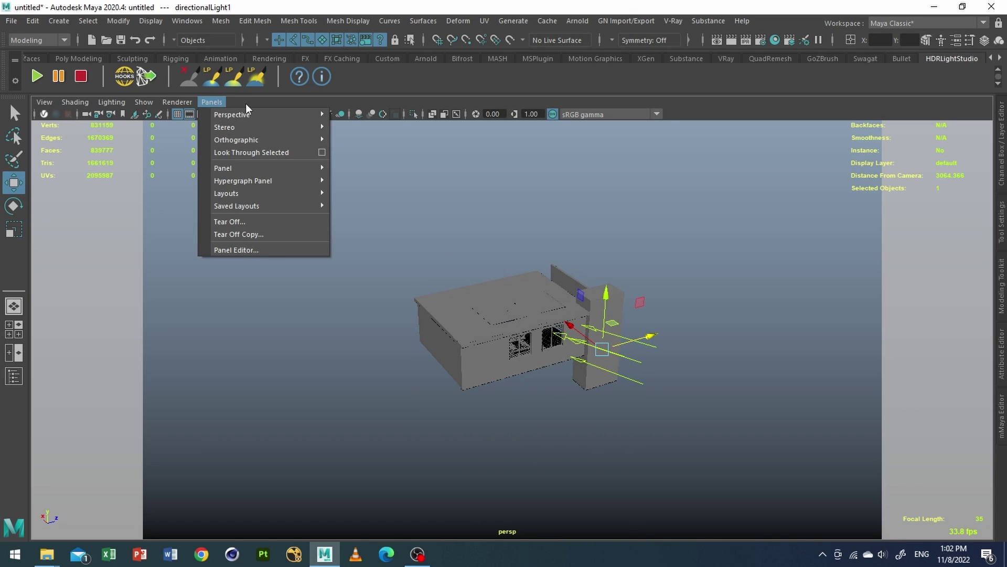
{"action": "mouse_move", "coordinate": [279, 116]}
{"action": "left_click", "coordinate": [357, 117]}
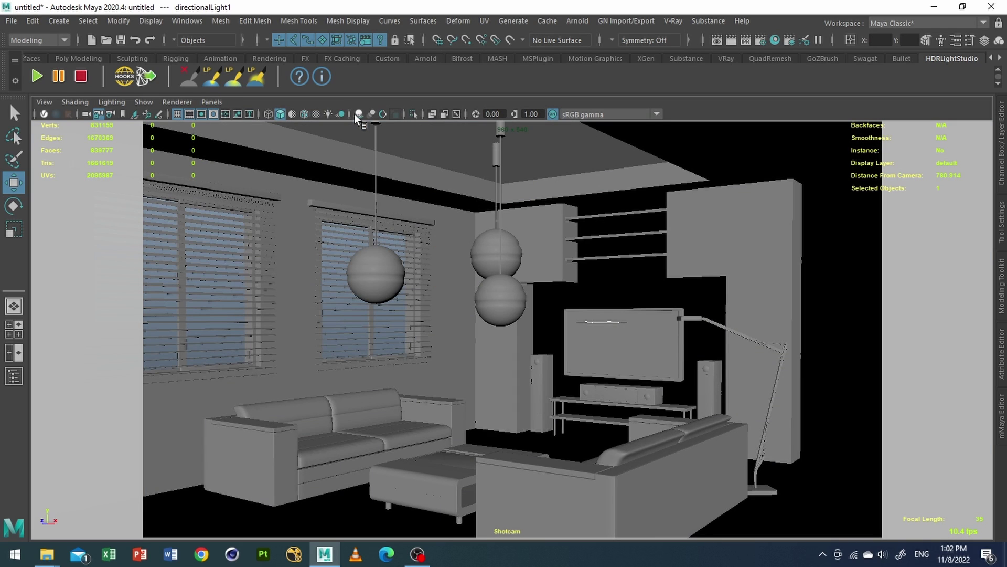
{"action": "key", "text": "ctrl+a"}
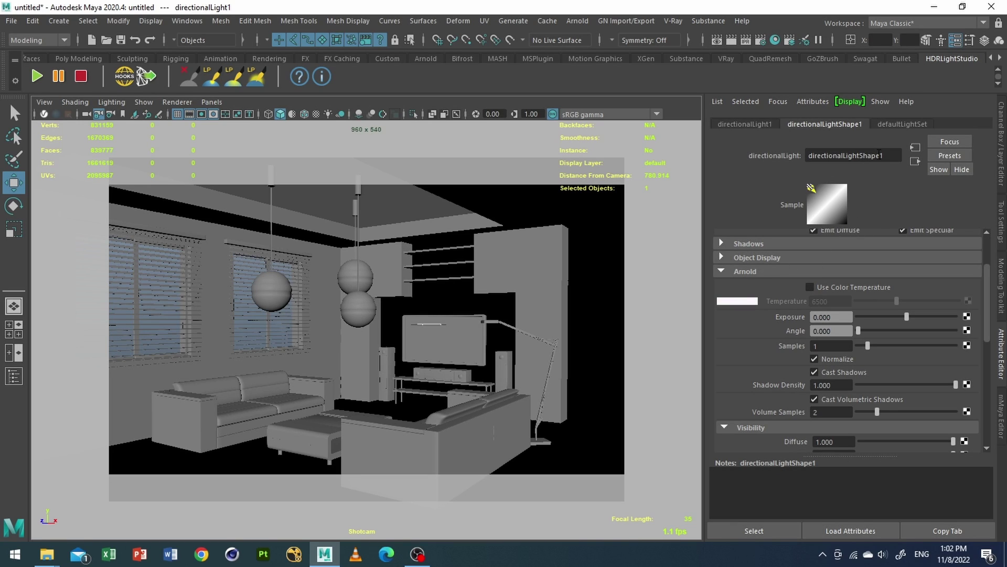
Step: Rename the directional light as Sunlight
{"action": "left_click", "coordinate": [754, 124]}
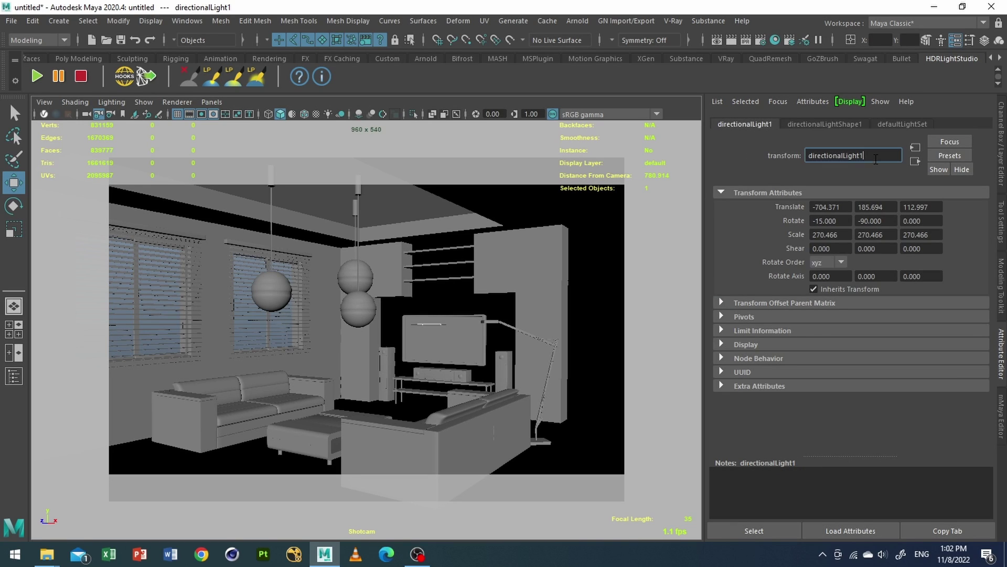
{"action": "double_click", "coordinate": [837, 156]}
{"action": "type", "text": "Sunlight"}
{"action": "key", "text": "Return"}
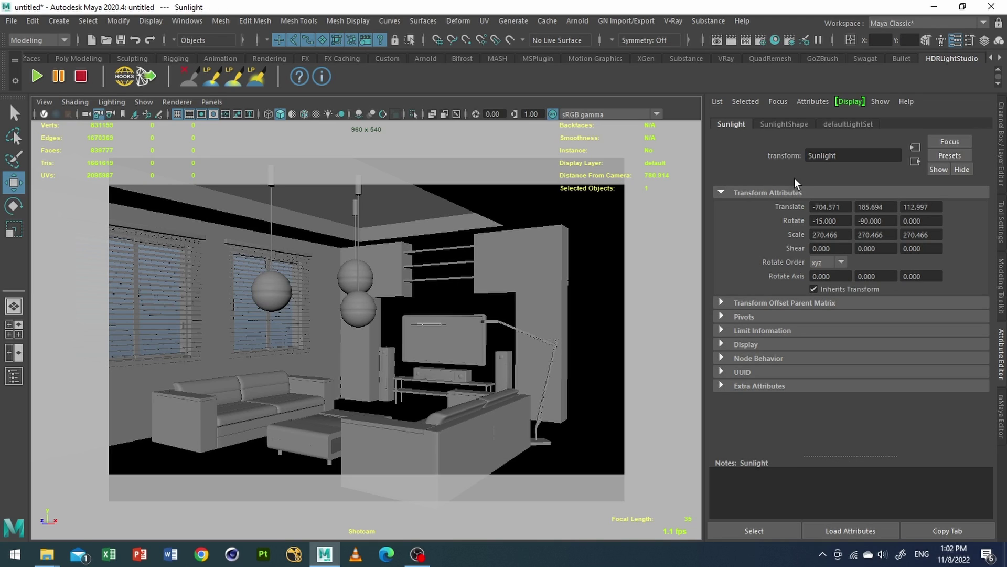
Step: Enable color temperature on the Sunlight shape, set the temperature to 5500 and the exposure to 4
{"action": "left_click", "coordinate": [782, 125]}
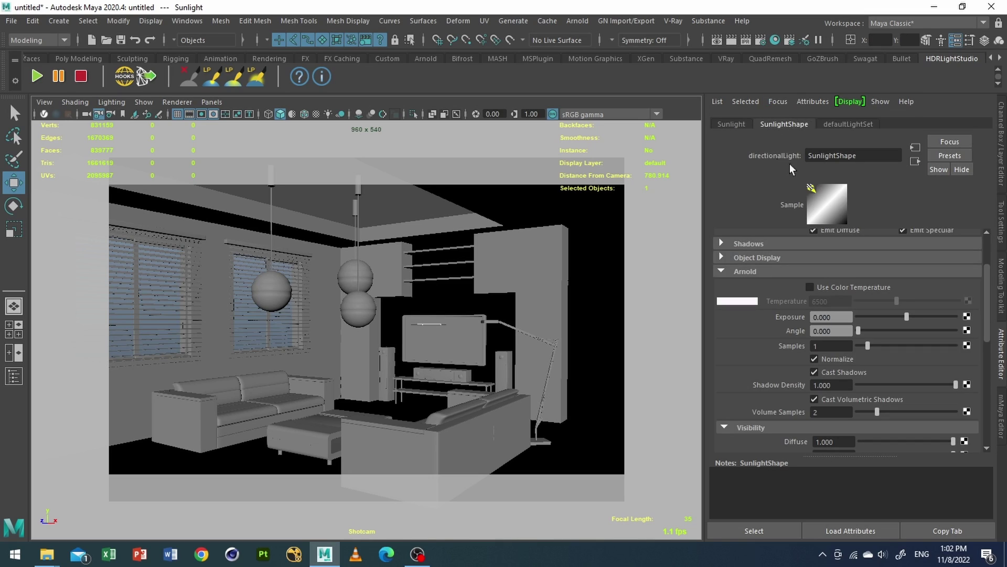
{"action": "left_click", "coordinate": [836, 288]}
{"action": "left_click", "coordinate": [840, 300]}
{"action": "left_click_drag", "start_coordinate": [841, 306], "coordinate": [809, 304]}
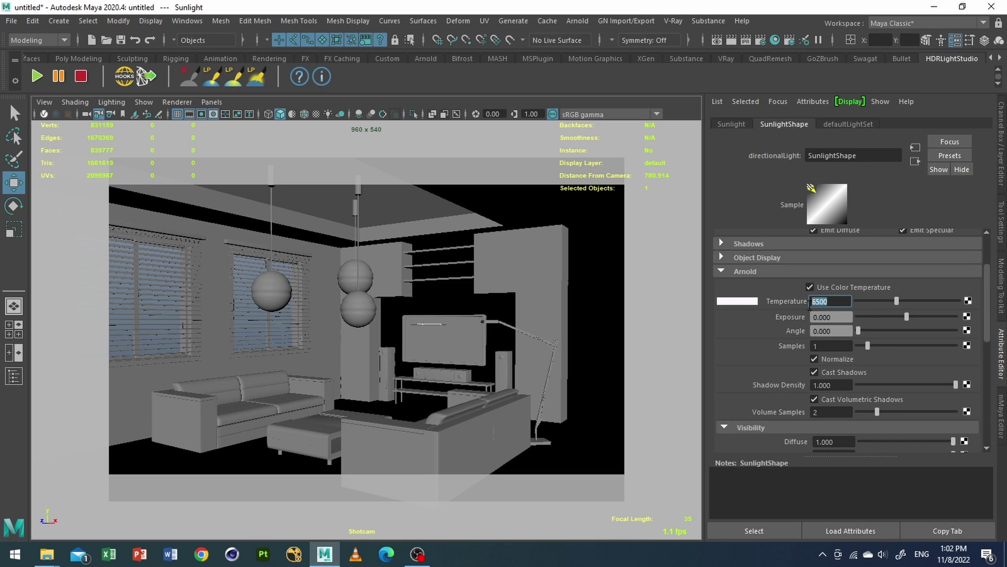
{"action": "type", "text": "5"}
{"action": "type", "text": "500"}
{"action": "key", "text": "Return"}
{"action": "left_click_drag", "start_coordinate": [831, 317], "coordinate": [815, 319]}
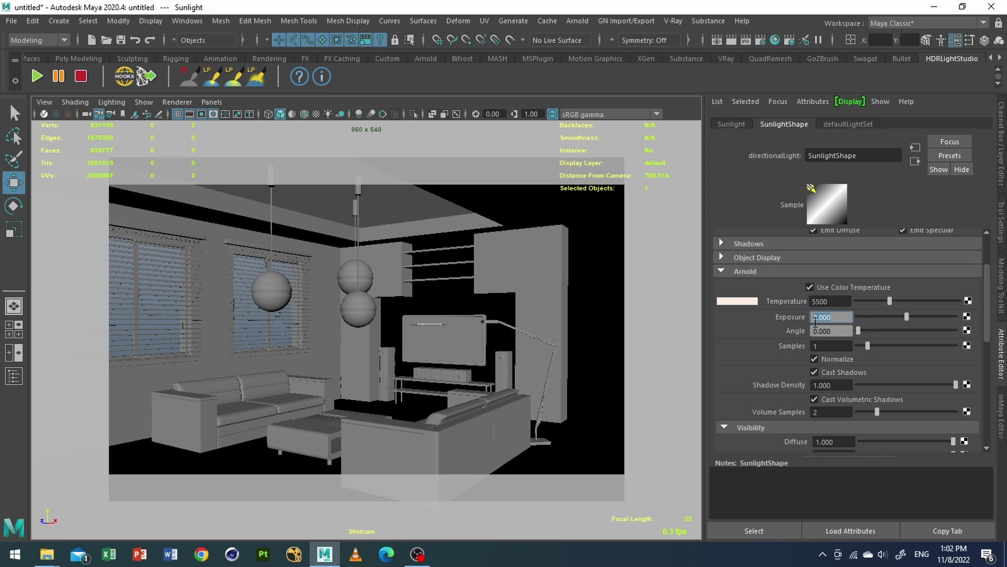
{"action": "key", "text": "Return"}
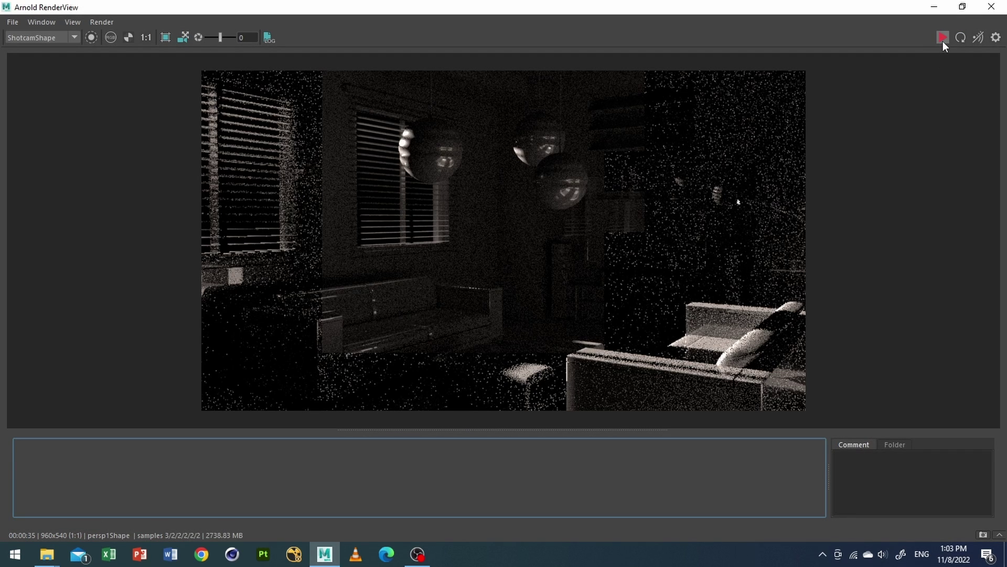
Step: Start rendering the Shotcam view in Arnold RenderView and shrink its window so the light's attributes stay accessible
{"action": "left_click", "coordinate": [943, 37]}
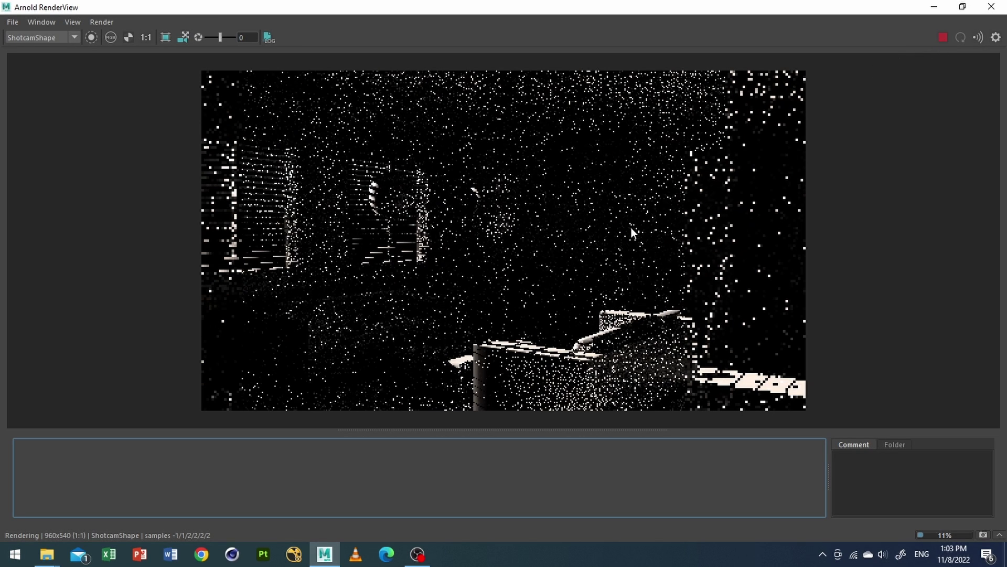
{"action": "left_click", "coordinate": [996, 37]}
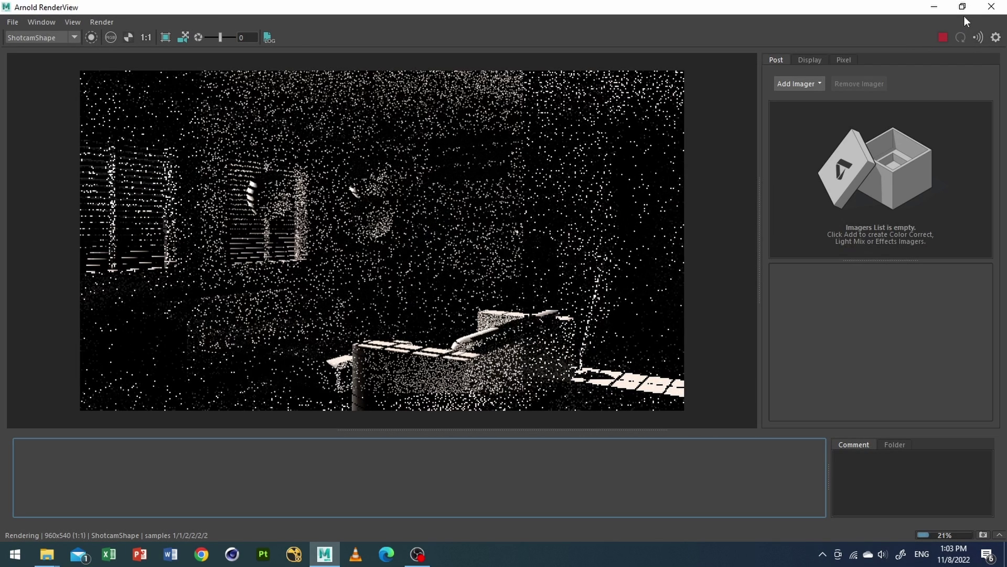
{"action": "left_click", "coordinate": [962, 6]}
{"action": "left_click", "coordinate": [996, 37]}
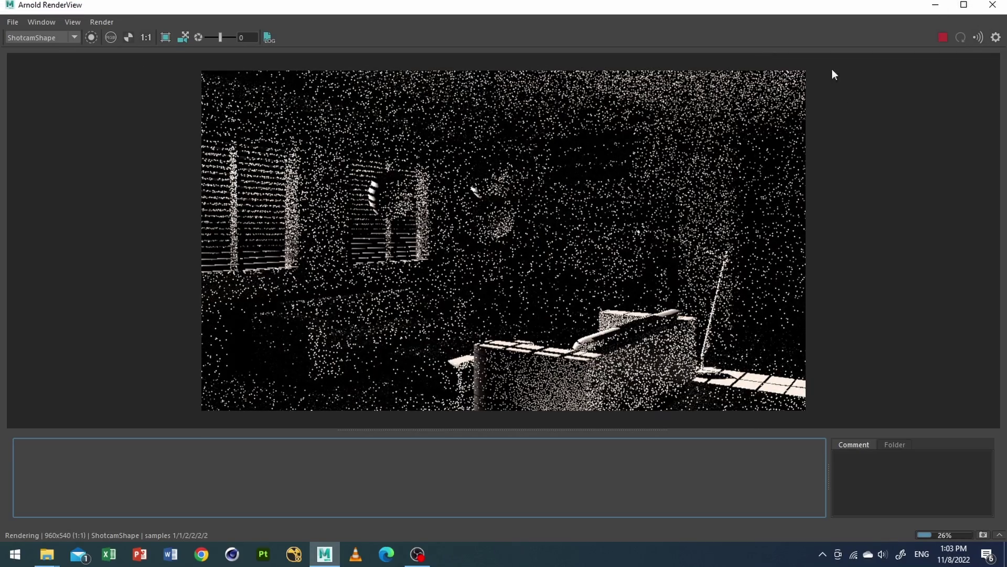
{"action": "left_click_drag", "start_coordinate": [230, 9], "coordinate": [204, 32]}
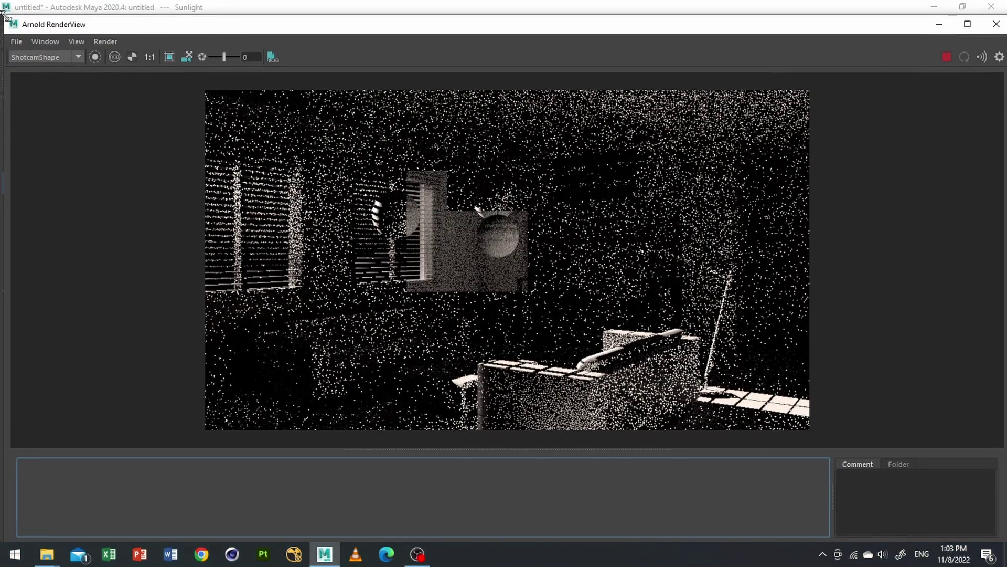
{"action": "left_click_drag", "start_coordinate": [5, 22], "coordinate": [152, 102]}
{"action": "left_click", "coordinate": [737, 461]}
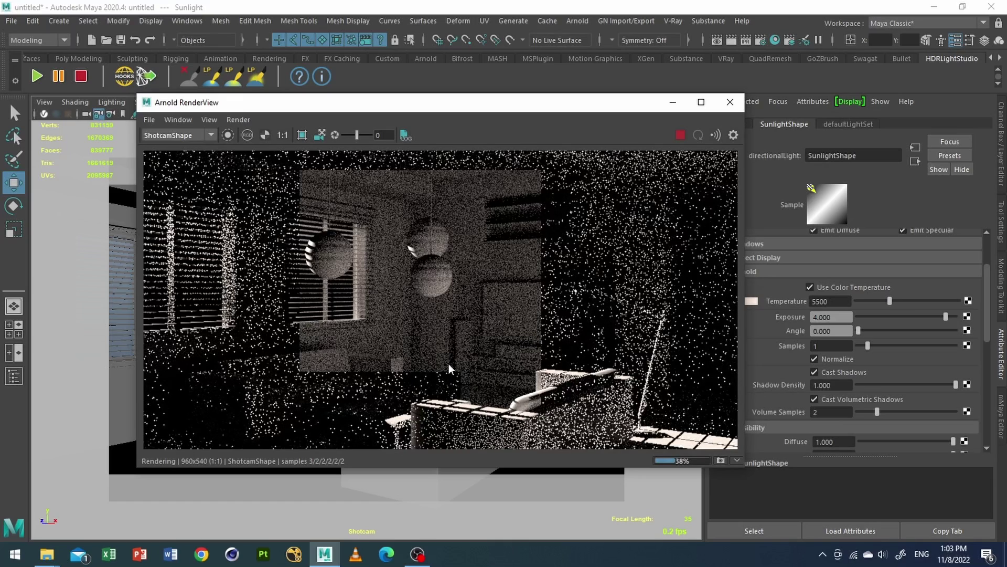
Step: Examine the rendered room closely, checking the sunlight and shadow edges on the windows, sofas and floor
{"action": "scroll", "coordinate": [456, 295], "scroll_direction": "down", "scroll_amount": 2}
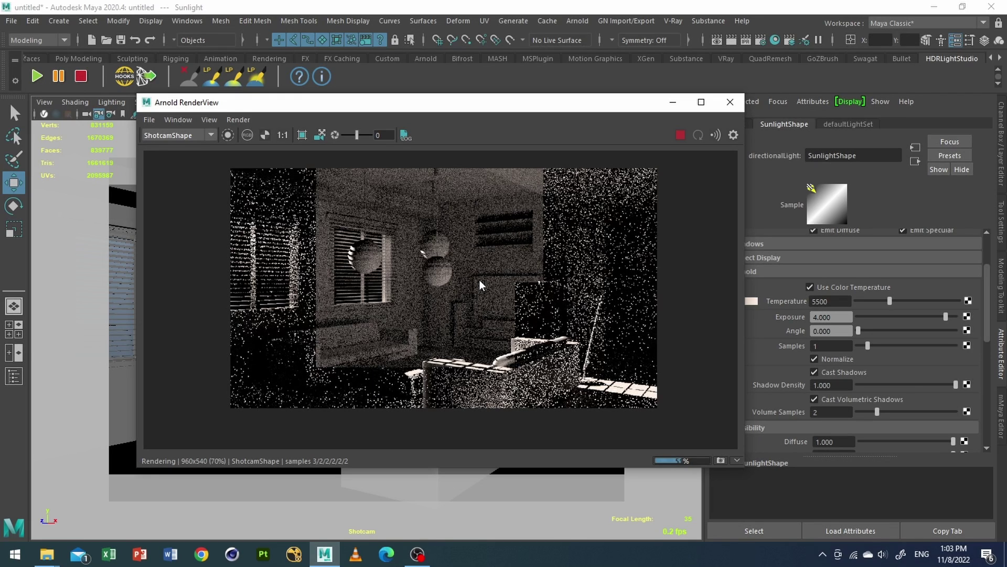
{"action": "scroll", "coordinate": [480, 285], "scroll_direction": "up", "scroll_amount": 2}
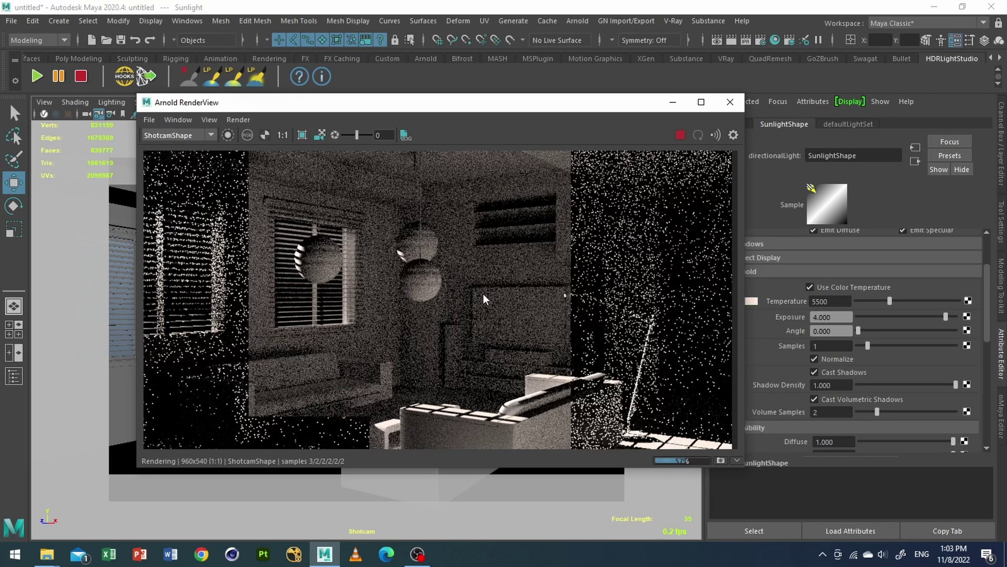
{"action": "scroll", "coordinate": [483, 295], "scroll_direction": "up", "scroll_amount": 1}
{"action": "scroll", "coordinate": [509, 312], "scroll_direction": "down", "scroll_amount": 1}
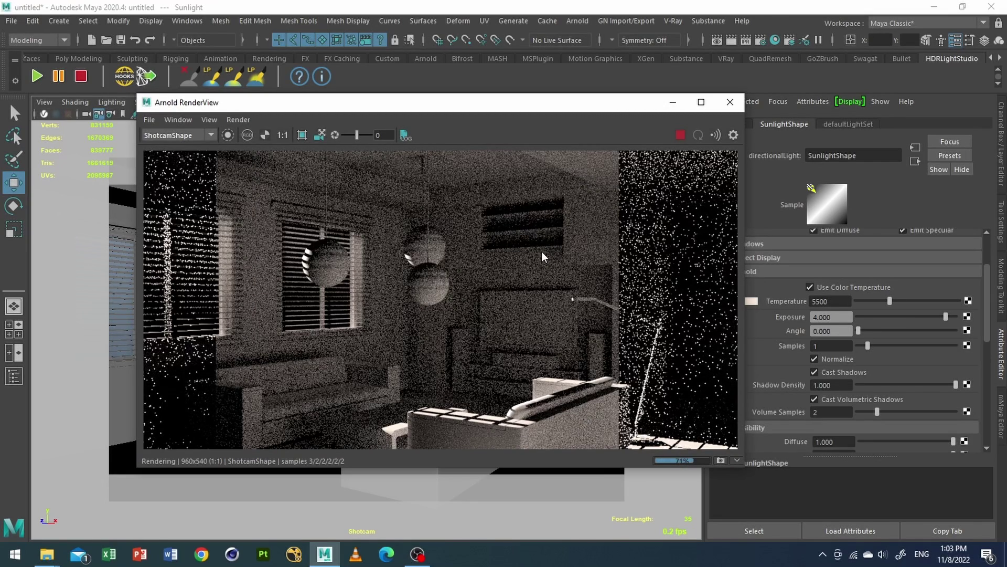
{"action": "scroll", "coordinate": [541, 250], "scroll_direction": "down", "scroll_amount": 2}
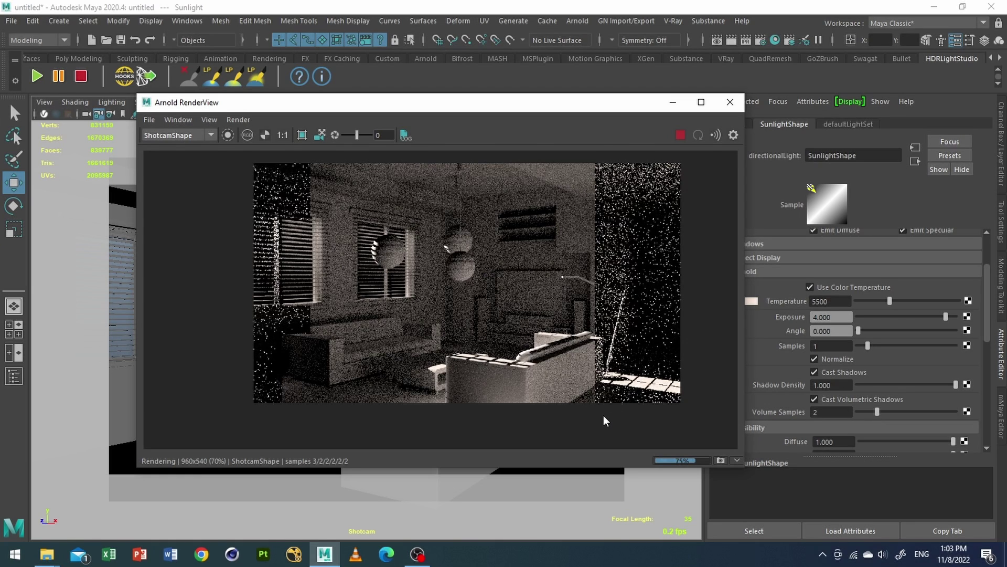
{"action": "scroll", "coordinate": [602, 417], "scroll_direction": "up", "scroll_amount": 4}
{"action": "scroll", "coordinate": [325, 333], "scroll_direction": "up", "scroll_amount": 2}
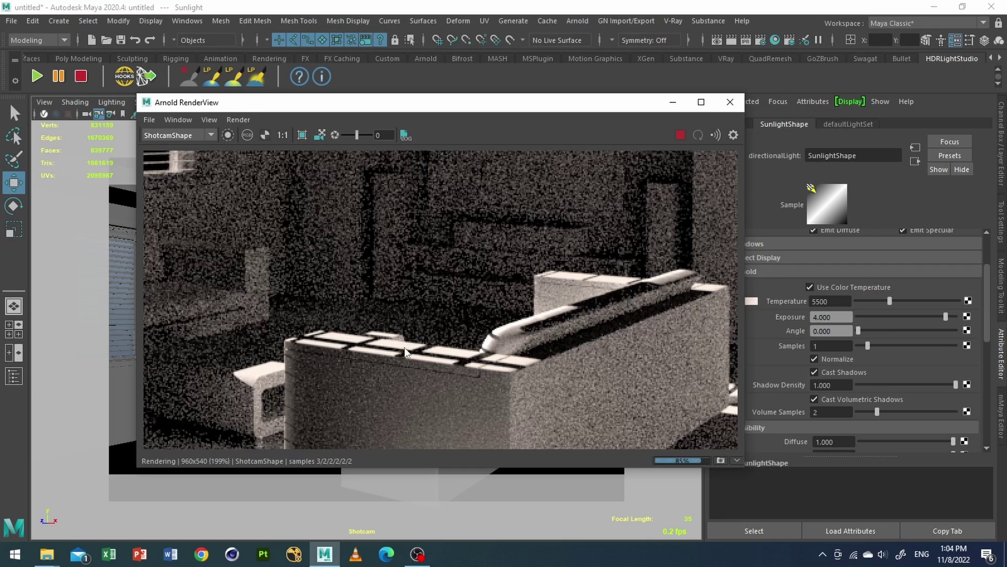
{"action": "scroll", "coordinate": [463, 303], "scroll_direction": "down", "scroll_amount": 2}
{"action": "scroll", "coordinate": [468, 308], "scroll_direction": "down", "scroll_amount": 4}
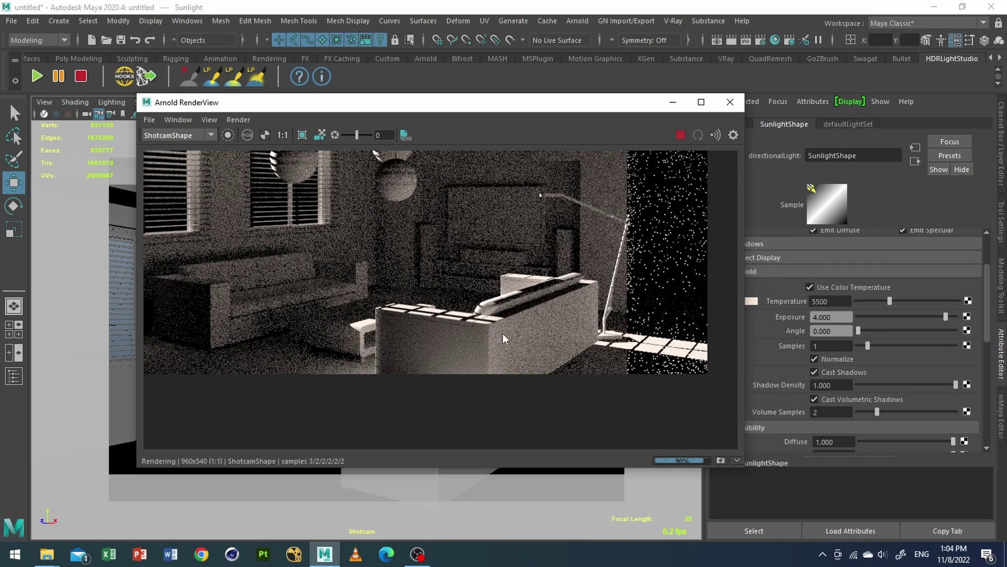
{"action": "middle_click_drag", "start_coordinate": [480, 310], "coordinate": [471, 343]}
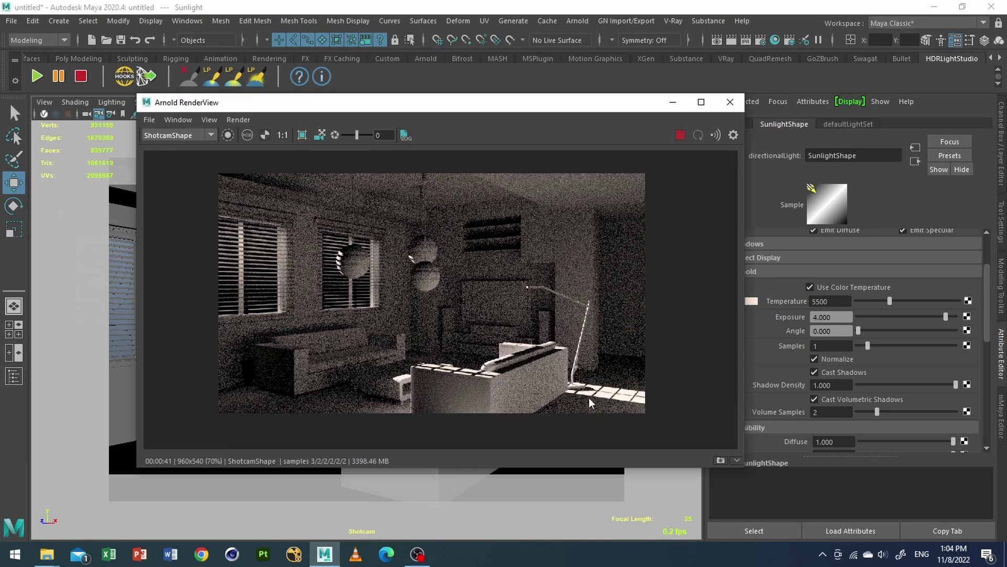
Step: Store a snapshot of the render, stop rendering and move the render window clear of the light's attributes
{"action": "left_click", "coordinate": [737, 459]}
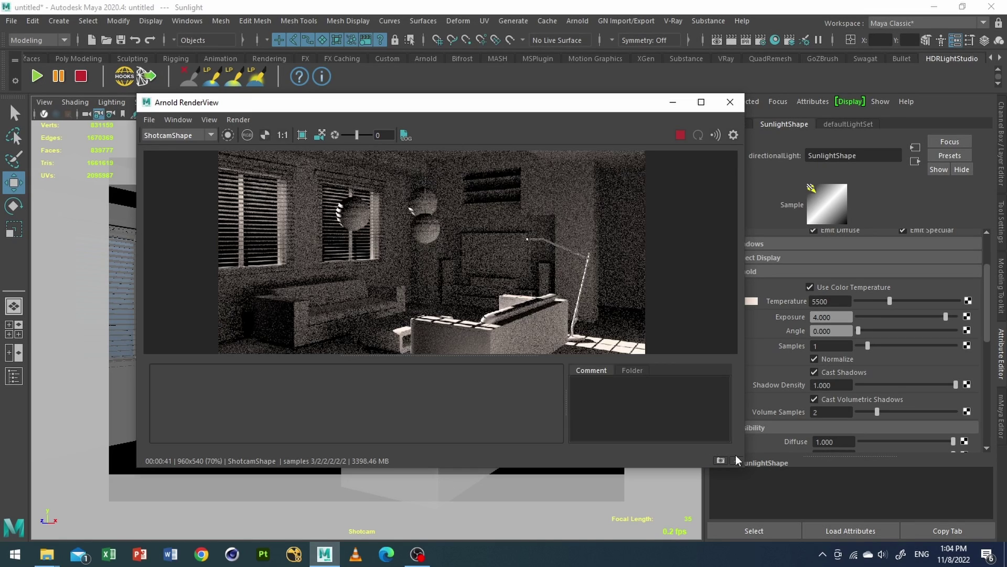
{"action": "left_click", "coordinate": [721, 460]}
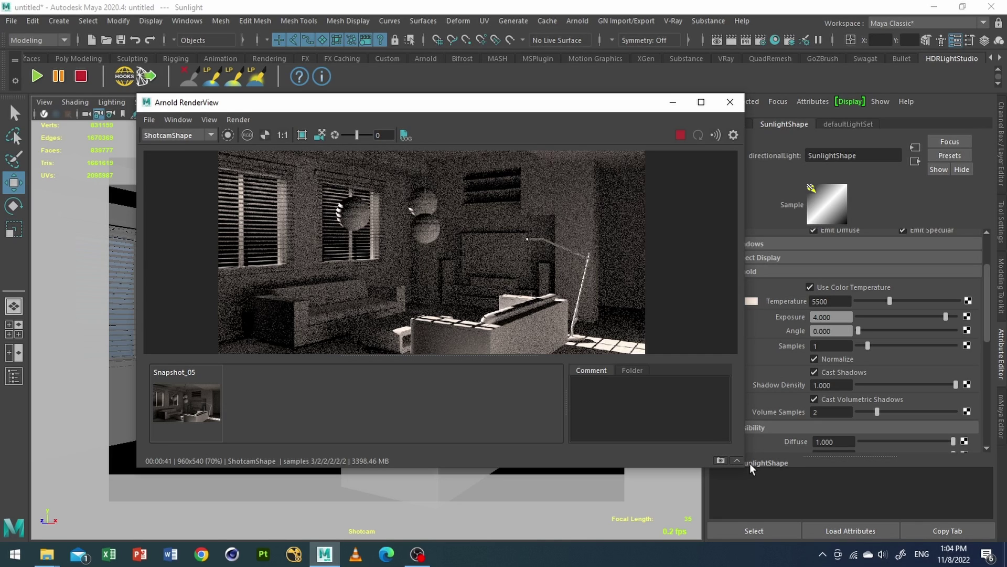
{"action": "left_click", "coordinate": [737, 460]}
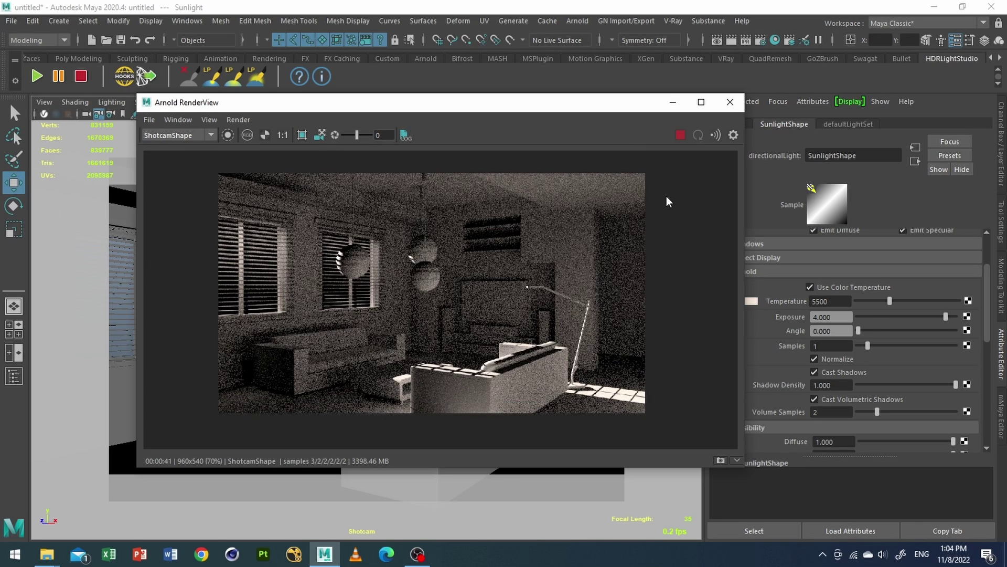
{"action": "left_click", "coordinate": [685, 136]}
{"action": "left_click_drag", "start_coordinate": [551, 106], "coordinate": [502, 105]}
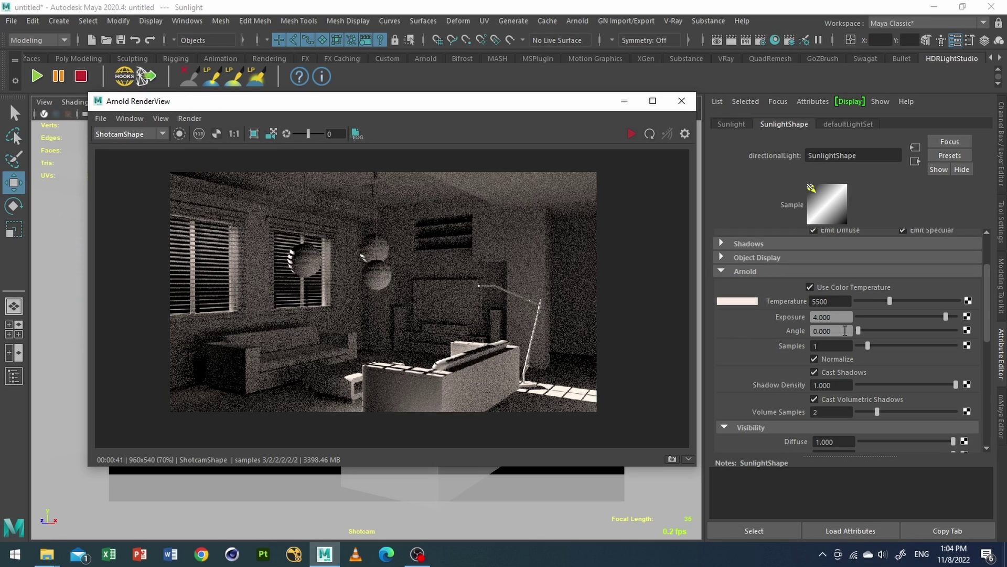
Step: Set the Sunlight's Arnold angle to 0.5 and restart the render
{"action": "left_click_drag", "start_coordinate": [840, 331], "coordinate": [799, 330]}
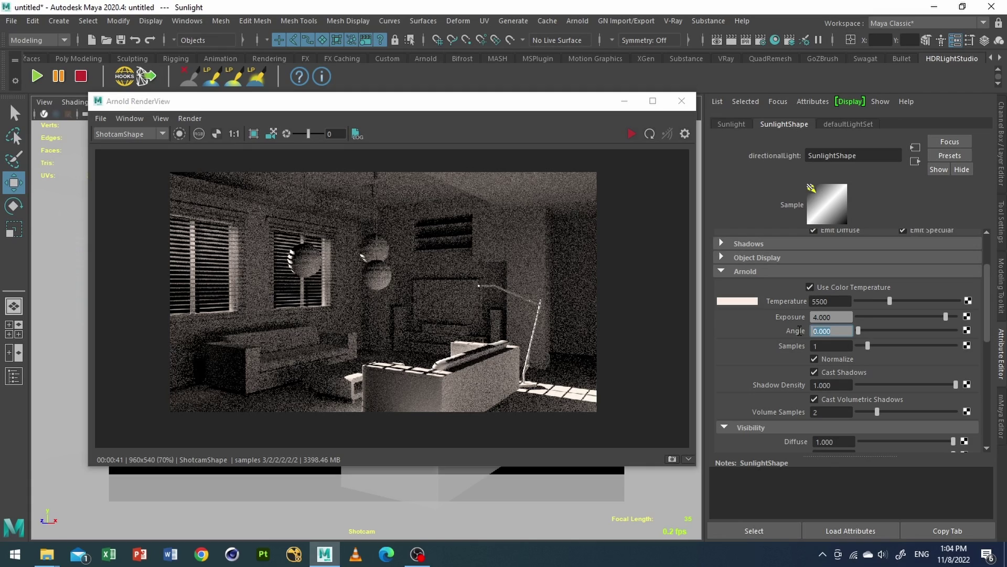
{"action": "type", "text": "0.5"}
{"action": "key", "text": "Return"}
{"action": "left_click", "coordinate": [628, 138]}
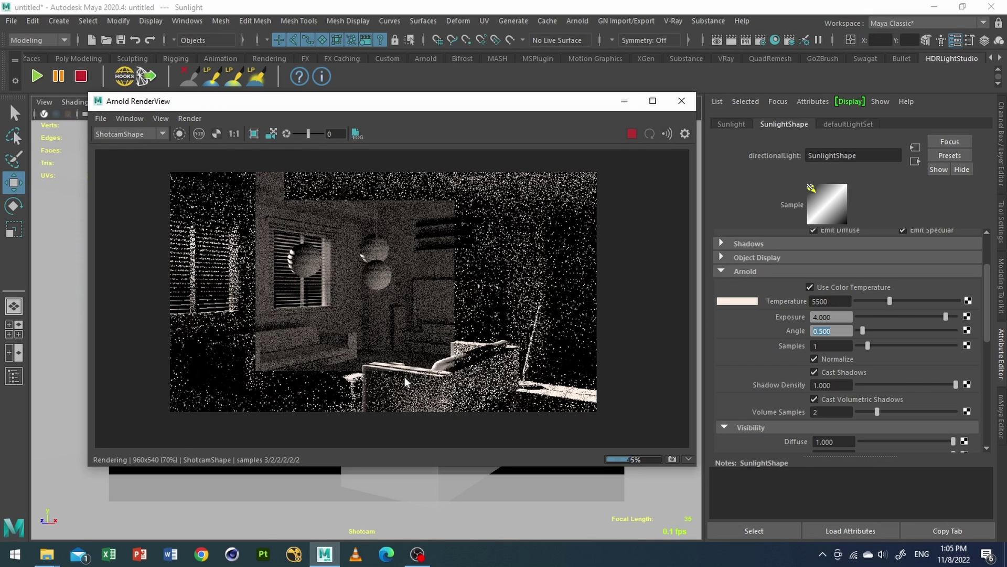
Step: Check the shadows on the sofa in the new render, stop rendering and store a second snapshot
{"action": "scroll", "coordinate": [417, 375], "scroll_direction": "up", "scroll_amount": 1}
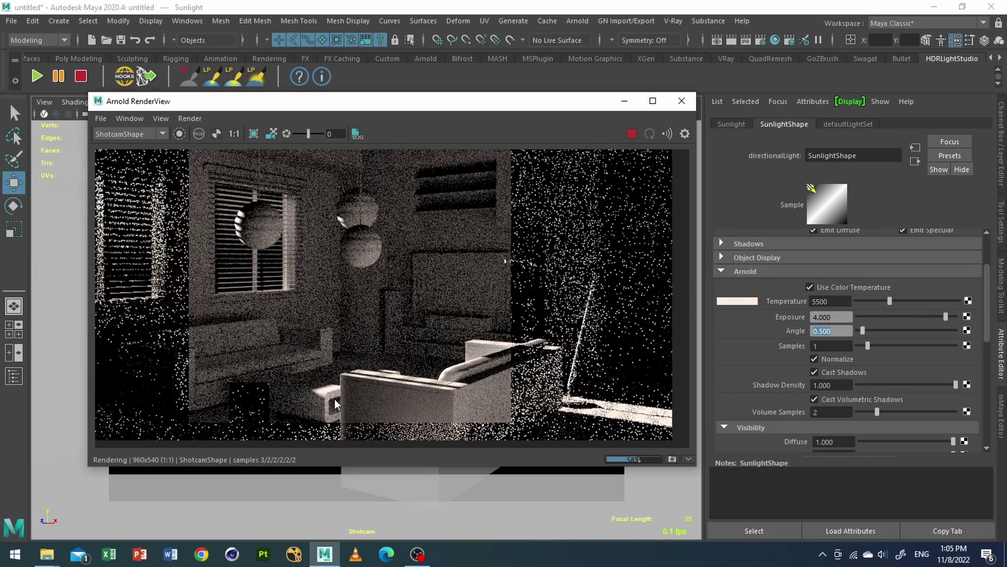
{"action": "scroll", "coordinate": [335, 399], "scroll_direction": "up", "scroll_amount": 1}
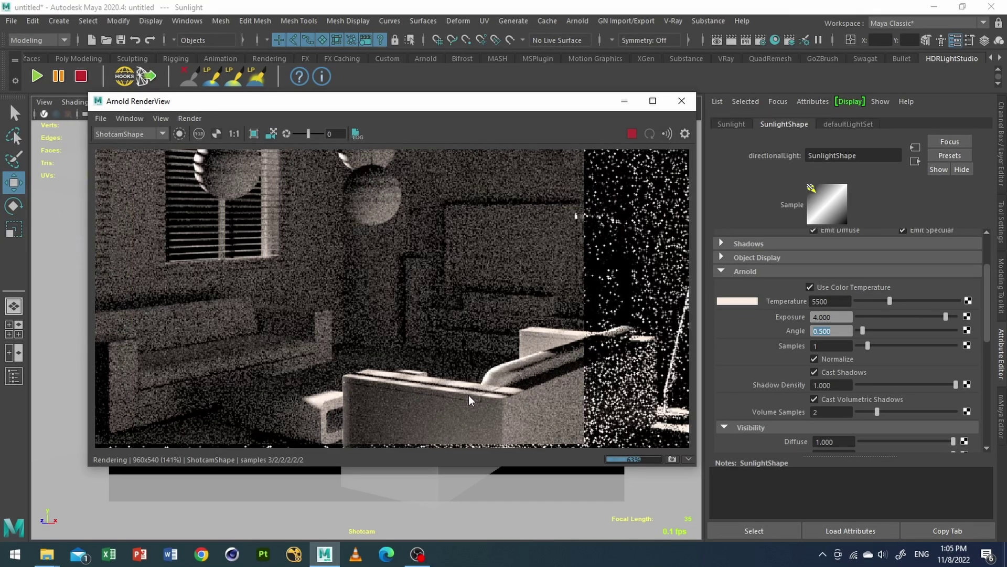
{"action": "scroll", "coordinate": [471, 389], "scroll_direction": "down", "scroll_amount": 1}
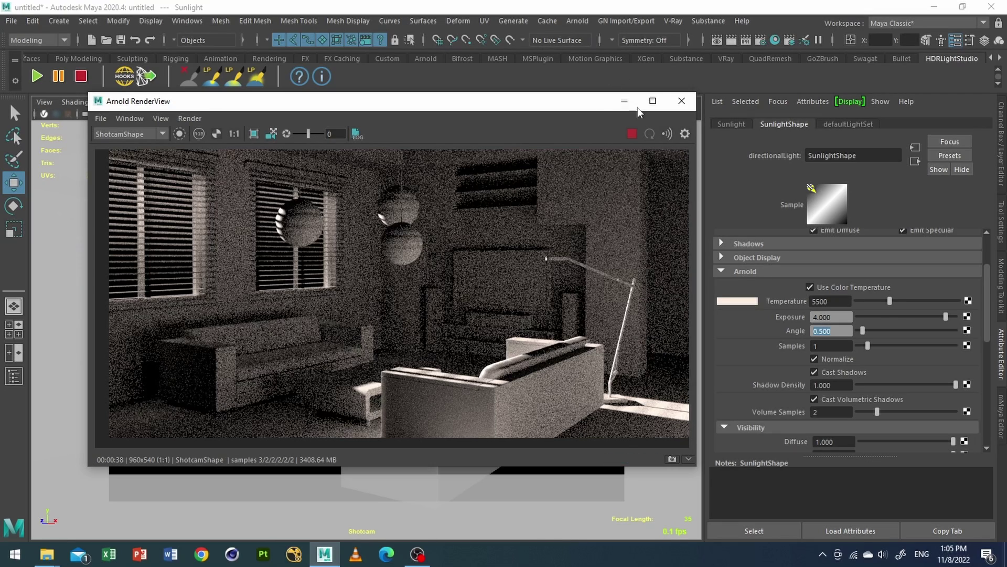
{"action": "left_click", "coordinate": [632, 134]}
{"action": "left_click", "coordinate": [689, 459]}
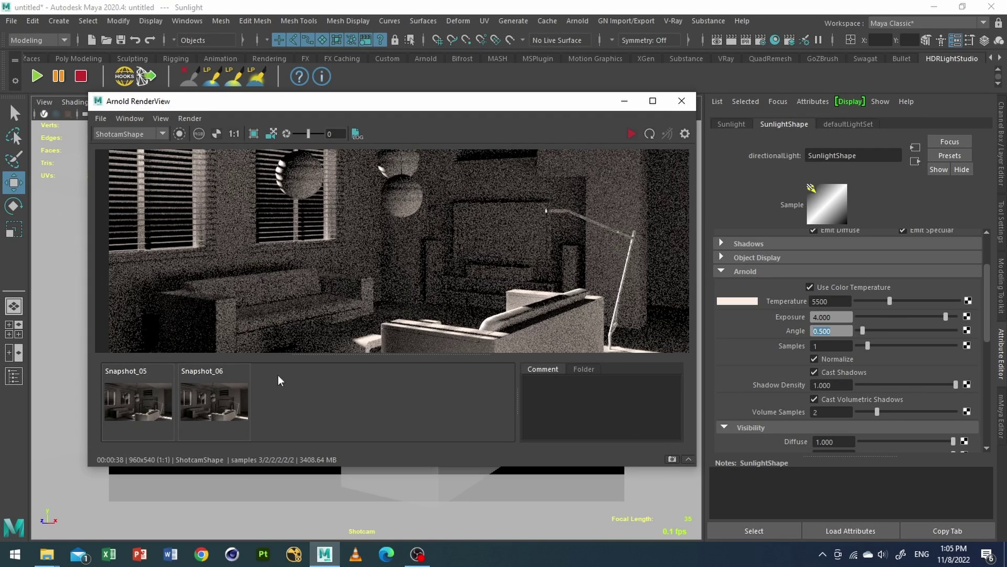
Step: Display the first snapshot and examine its shadow edges around the front sofa and the floor lamp
{"action": "left_click", "coordinate": [138, 395]}
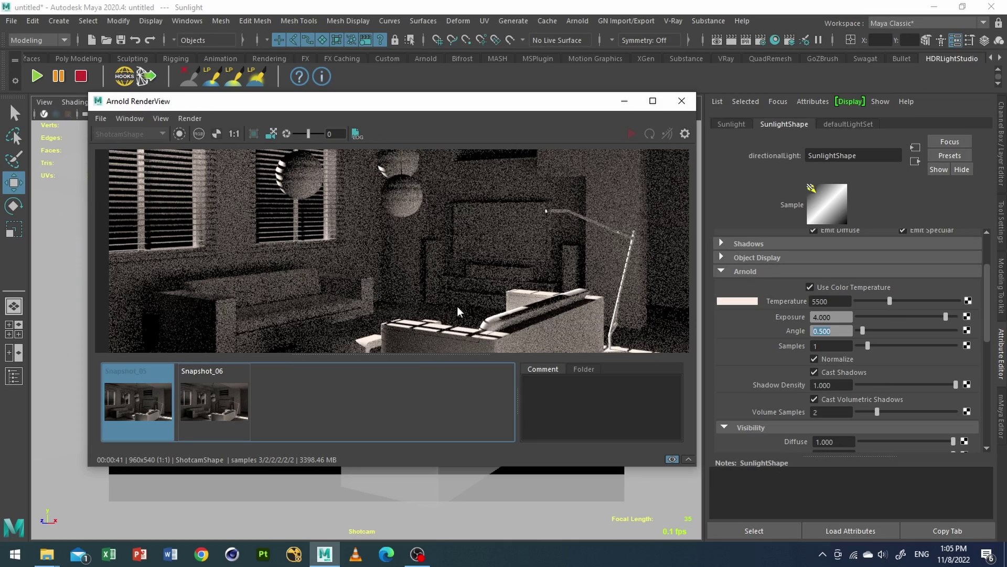
{"action": "scroll", "coordinate": [468, 308], "scroll_direction": "down", "scroll_amount": 2}
{"action": "scroll", "coordinate": [467, 310], "scroll_direction": "up", "scroll_amount": 4}
{"action": "scroll", "coordinate": [502, 340], "scroll_direction": "down", "scroll_amount": 2}
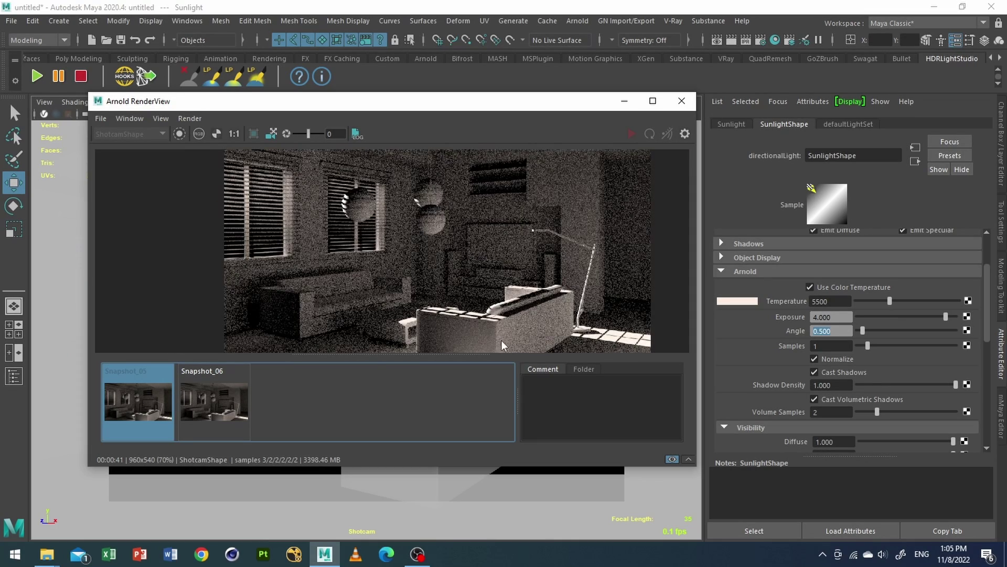
{"action": "left_click_drag", "start_coordinate": [510, 355], "coordinate": [508, 384]}
{"action": "scroll", "coordinate": [498, 359], "scroll_direction": "up", "scroll_amount": 3}
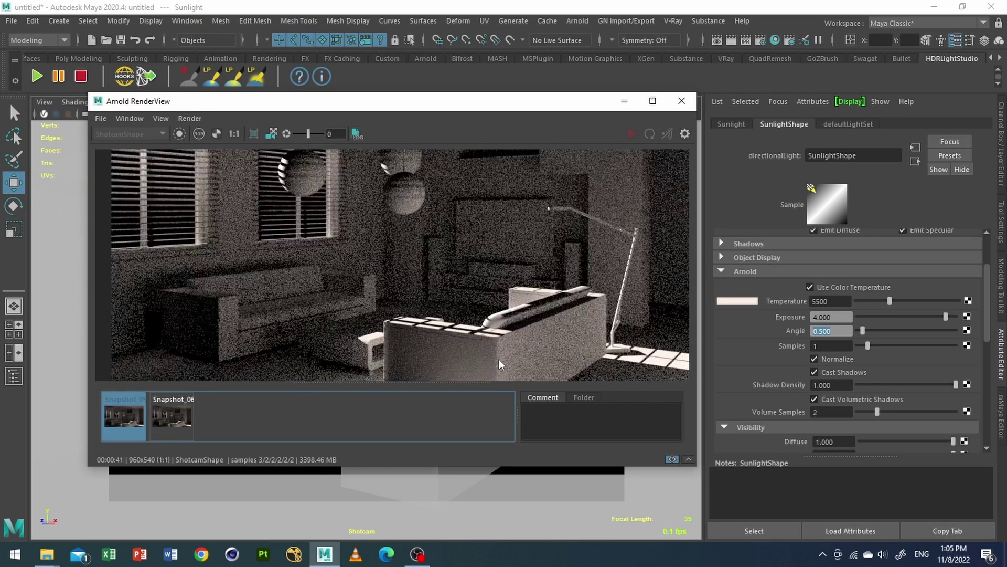
{"action": "middle_click_drag", "start_coordinate": [503, 342], "coordinate": [379, 257]}
{"action": "middle_click_drag", "start_coordinate": [592, 332], "coordinate": [473, 338]}
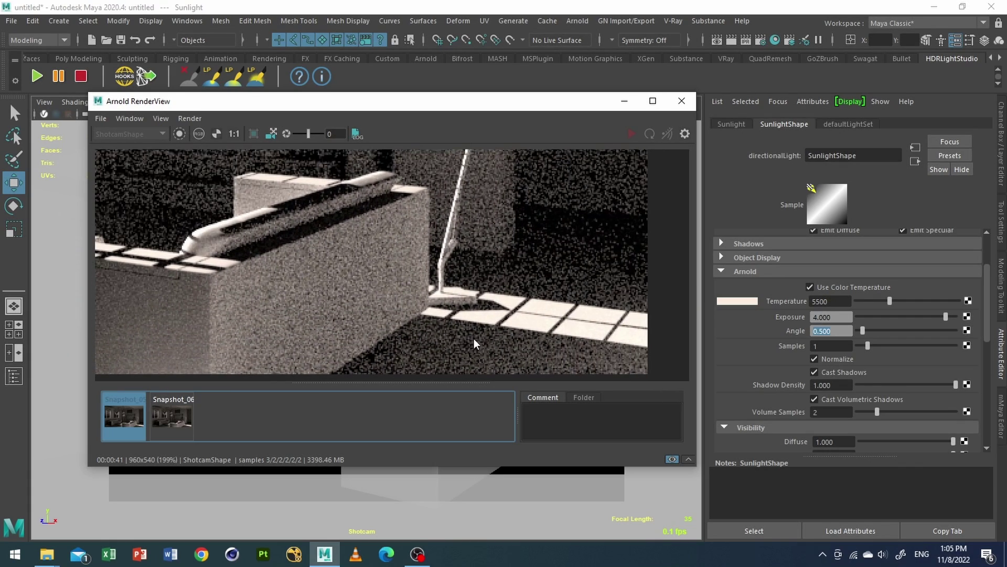
Step: Switch between the second and first snapshots to compare the shadow softness on the front sofa and table
{"action": "left_click", "coordinate": [166, 407]}
{"action": "scroll", "coordinate": [509, 316], "scroll_direction": "down", "scroll_amount": 1}
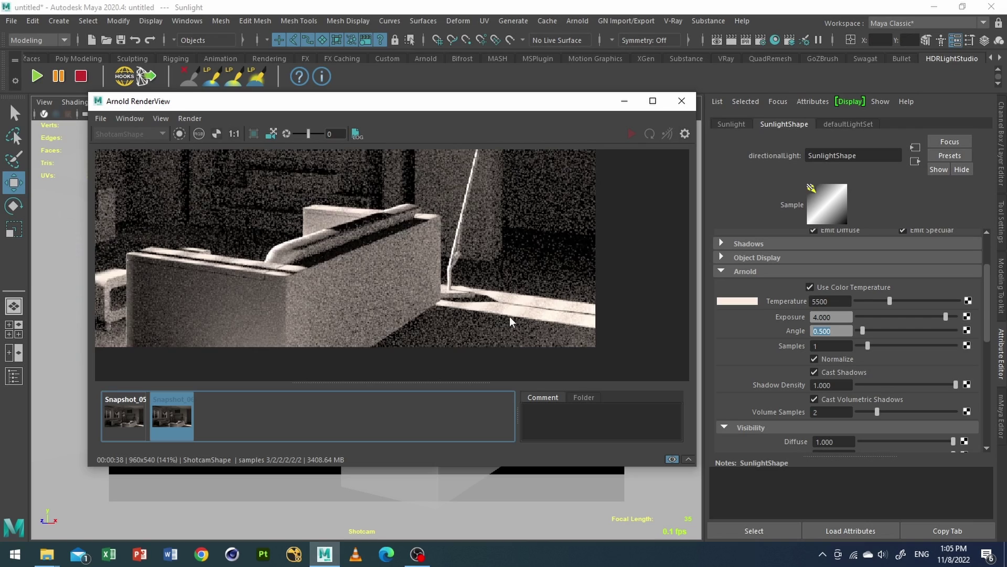
{"action": "scroll", "coordinate": [401, 286], "scroll_direction": "down", "scroll_amount": 2}
{"action": "scroll", "coordinate": [401, 320], "scroll_direction": "up", "scroll_amount": 3}
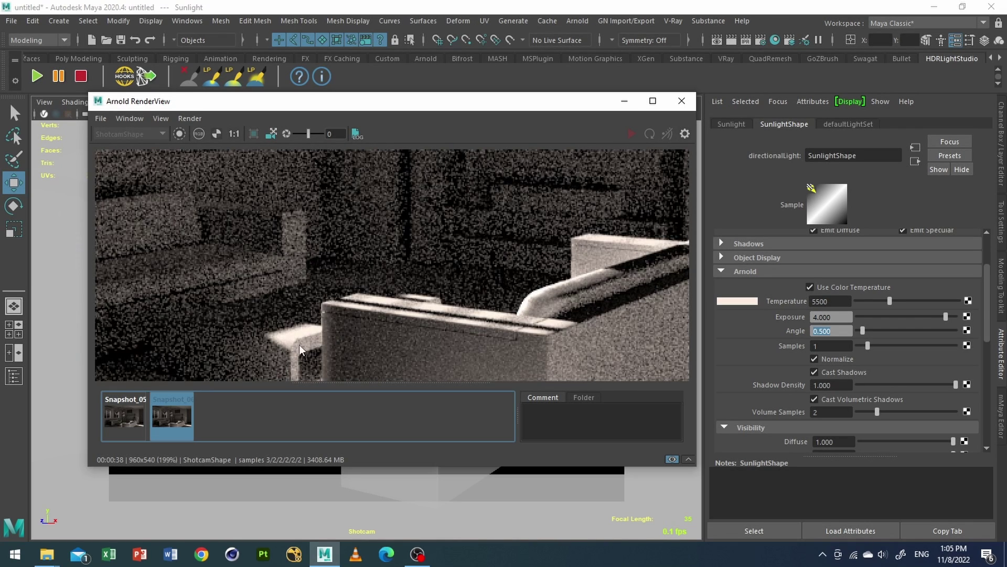
{"action": "key", "text": "Left"}
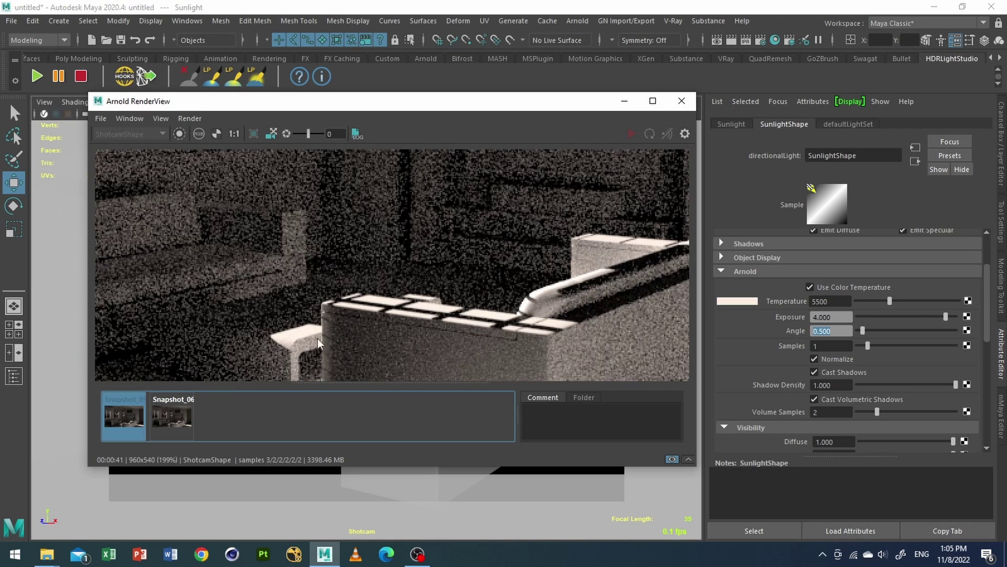
Step: Display the second snapshot and examine its softer shadow edges on the front sofa and the whole room
{"action": "left_click", "coordinate": [173, 407]}
{"action": "middle_click_drag", "start_coordinate": [527, 333], "coordinate": [390, 290]}
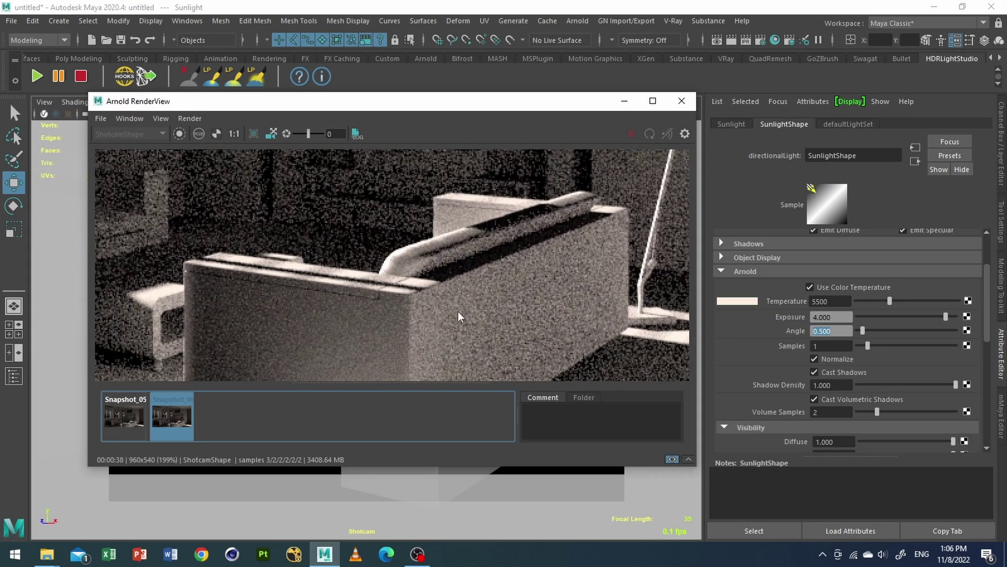
{"action": "scroll", "coordinate": [387, 289], "scroll_direction": "down", "scroll_amount": 2}
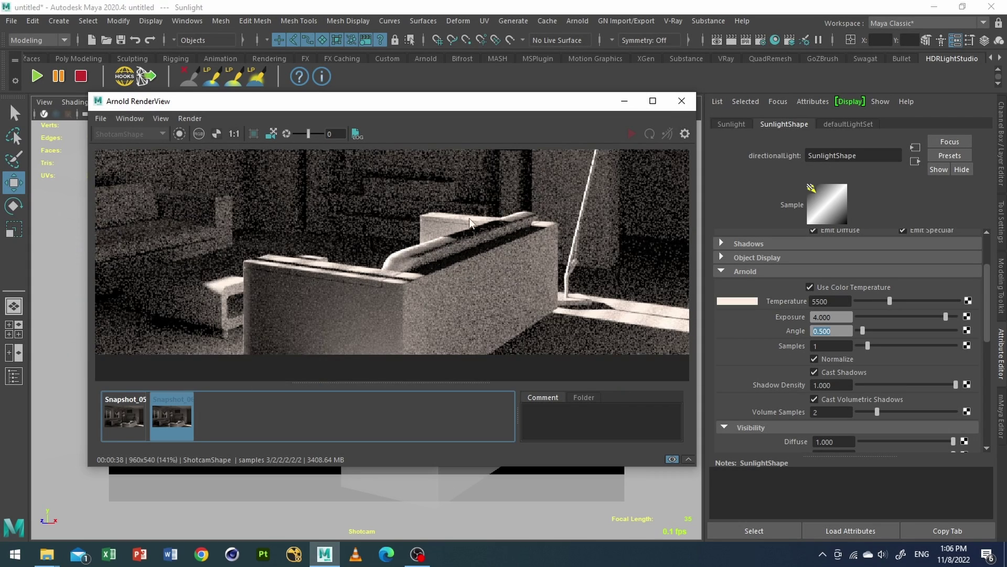
{"action": "middle_click_drag", "start_coordinate": [387, 288], "coordinate": [465, 254]}
{"action": "scroll", "coordinate": [465, 254], "scroll_direction": "down", "scroll_amount": 3}
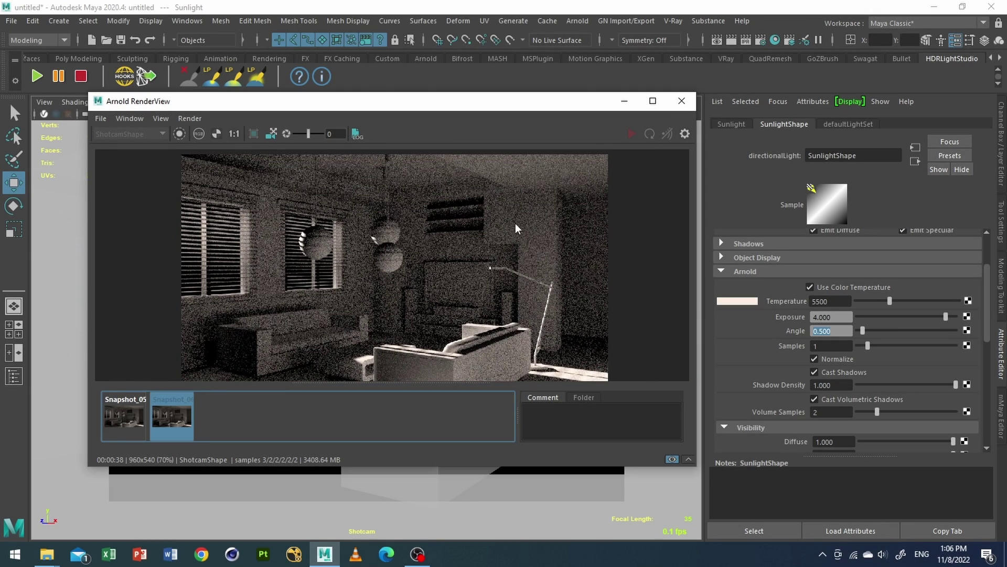
Step: Set the Arnold render sampling to Camera (AA) 4, Diffuse 4, Transmission 0 and SSS 0
{"action": "key", "text": "Tab"}
{"action": "left_click", "coordinate": [577, 21]}
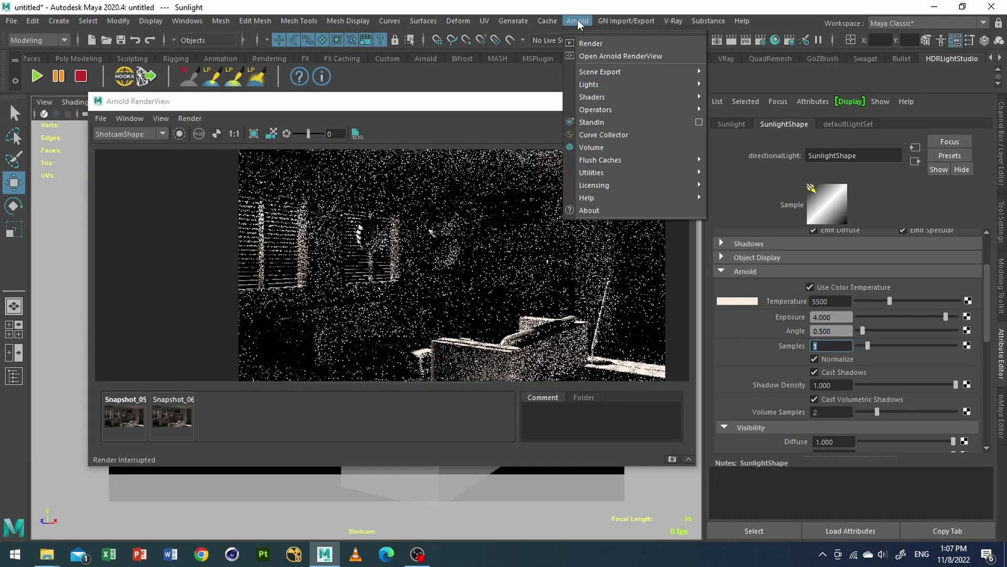
{"action": "left_click", "coordinate": [779, 9]}
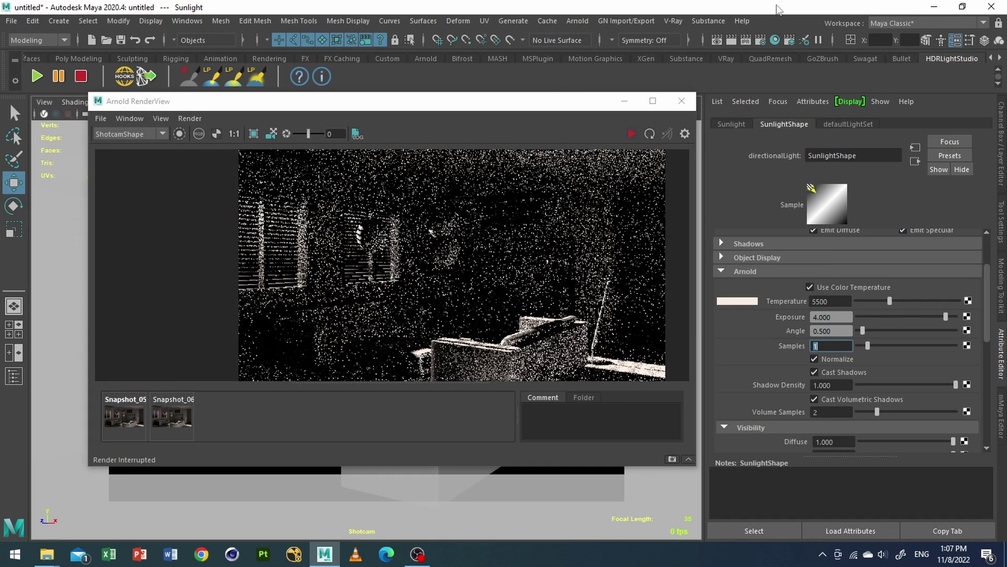
{"action": "left_click", "coordinate": [761, 40]}
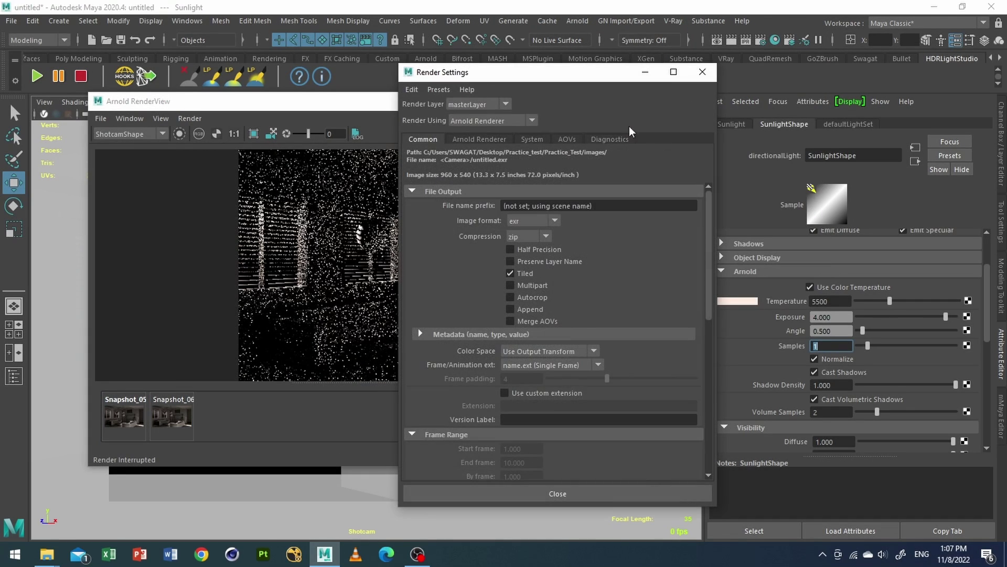
{"action": "left_click", "coordinate": [481, 139]}
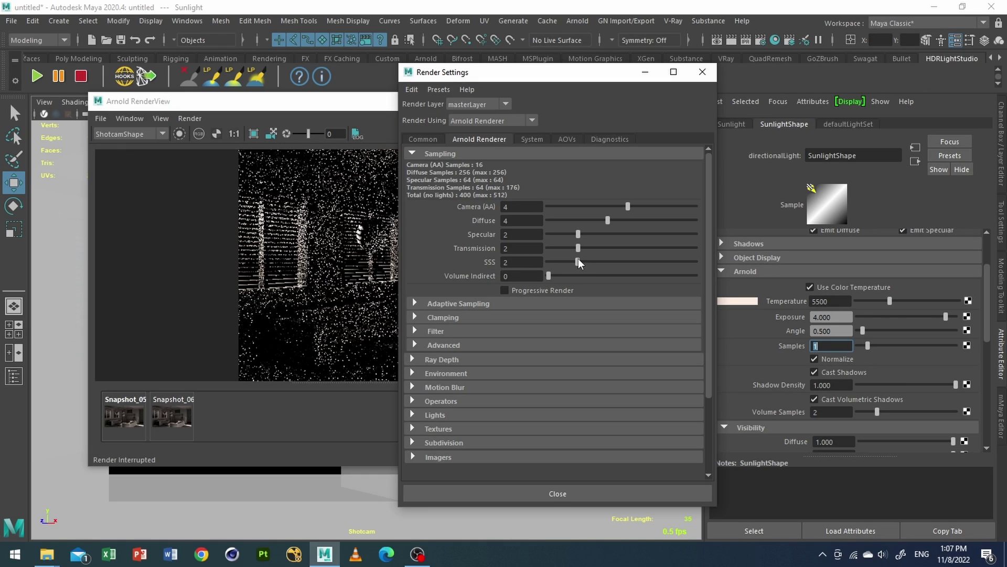
{"action": "left_click_drag", "start_coordinate": [578, 261], "coordinate": [535, 269]}
{"action": "left_click_drag", "start_coordinate": [546, 247], "coordinate": [541, 247]}
Step: Set the diffuse ray depth to 2 and close the render settings
{"action": "left_click", "coordinate": [446, 360]}
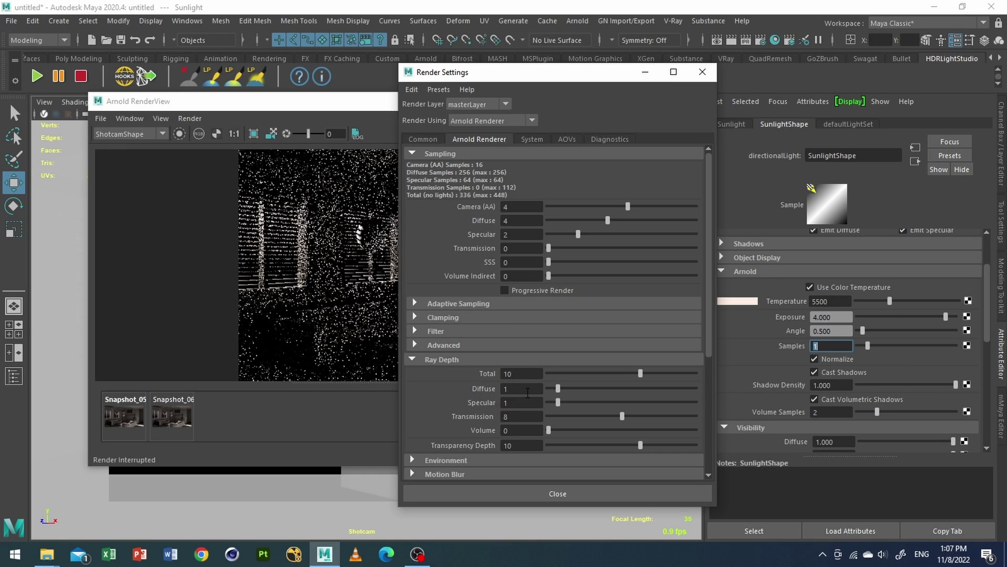
{"action": "left_click_drag", "start_coordinate": [558, 389], "coordinate": [567, 391]}
{"action": "left_click", "coordinate": [540, 491]}
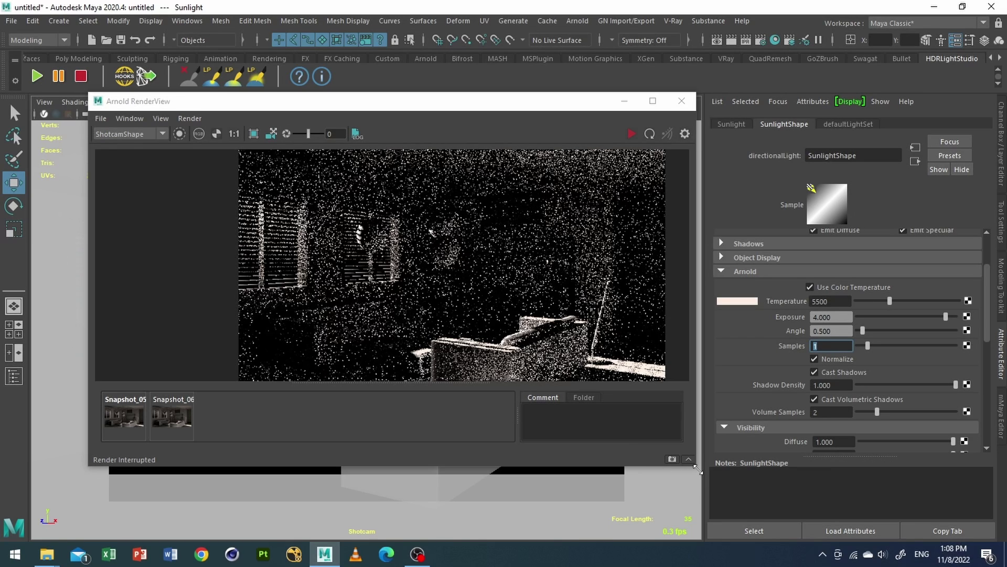
Step: Enlarge the render view, hide its snapshot strip and start a new render from the shot camera
{"action": "left_click_drag", "start_coordinate": [697, 464], "coordinate": [799, 535]}
{"action": "left_click_drag", "start_coordinate": [539, 107], "coordinate": [546, 88]}
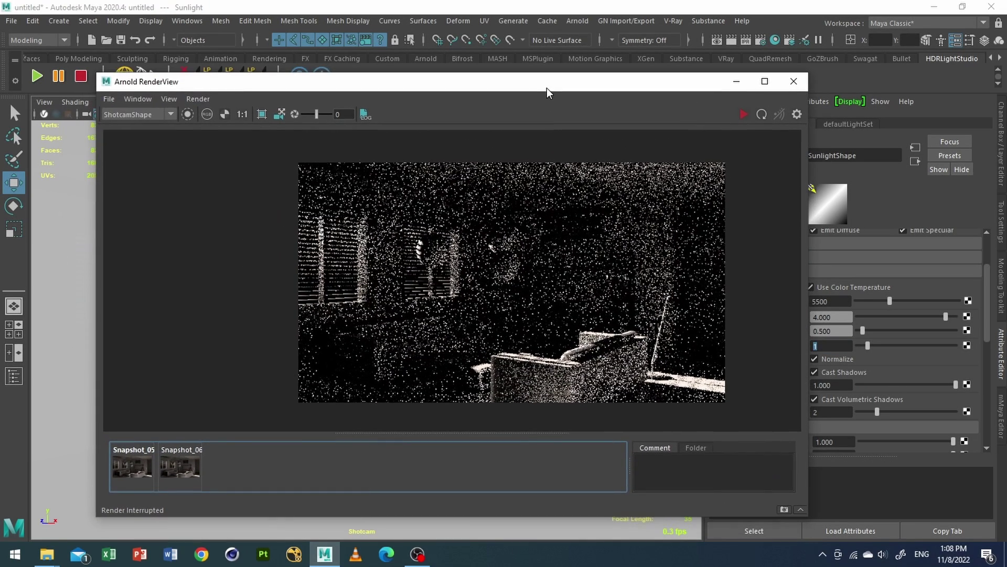
{"action": "left_click", "coordinate": [801, 509]}
{"action": "middle_click_drag", "start_coordinate": [629, 305], "coordinate": [537, 284]}
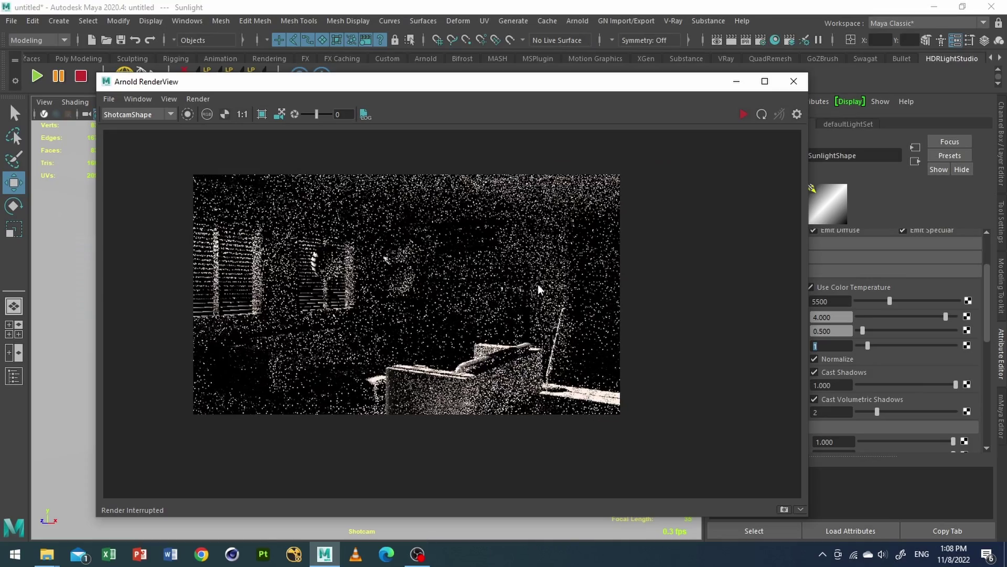
{"action": "scroll", "coordinate": [634, 294], "scroll_direction": "up", "scroll_amount": 2}
{"action": "left_click", "coordinate": [744, 114]}
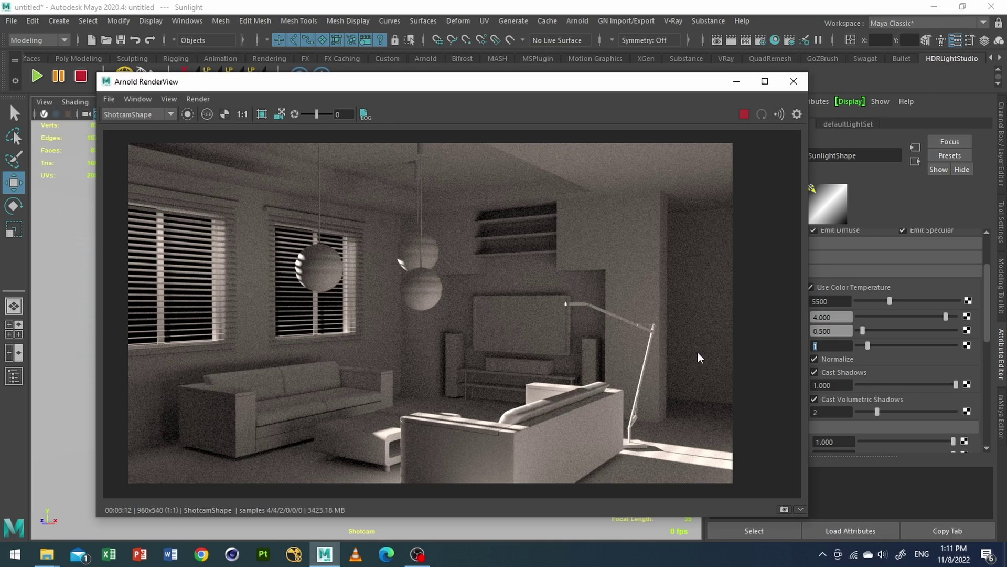
Step: Store the new render as a third snapshot and look through the first and second snapshots for comparison
{"action": "left_click", "coordinate": [800, 509]}
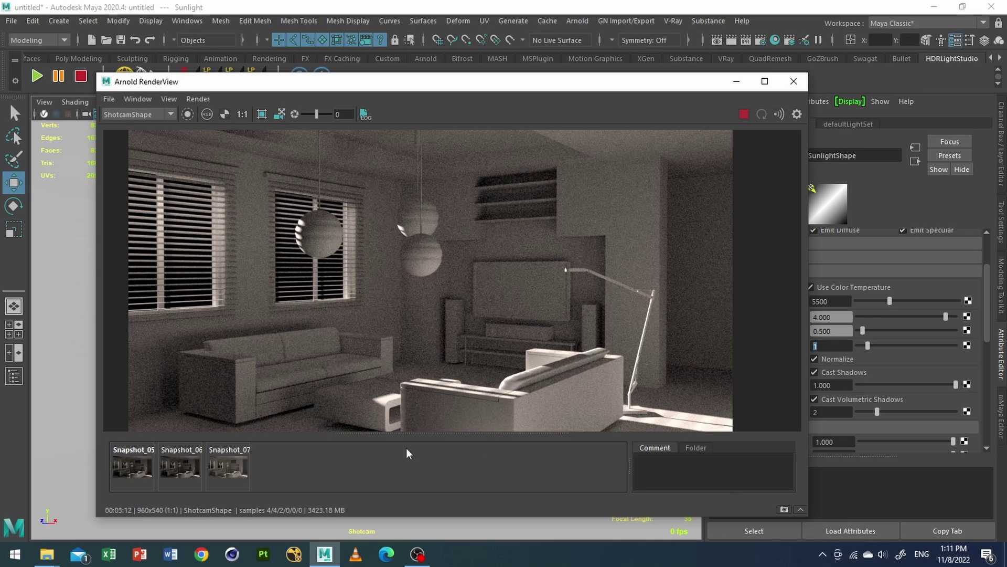
{"action": "left_click", "coordinate": [143, 458]}
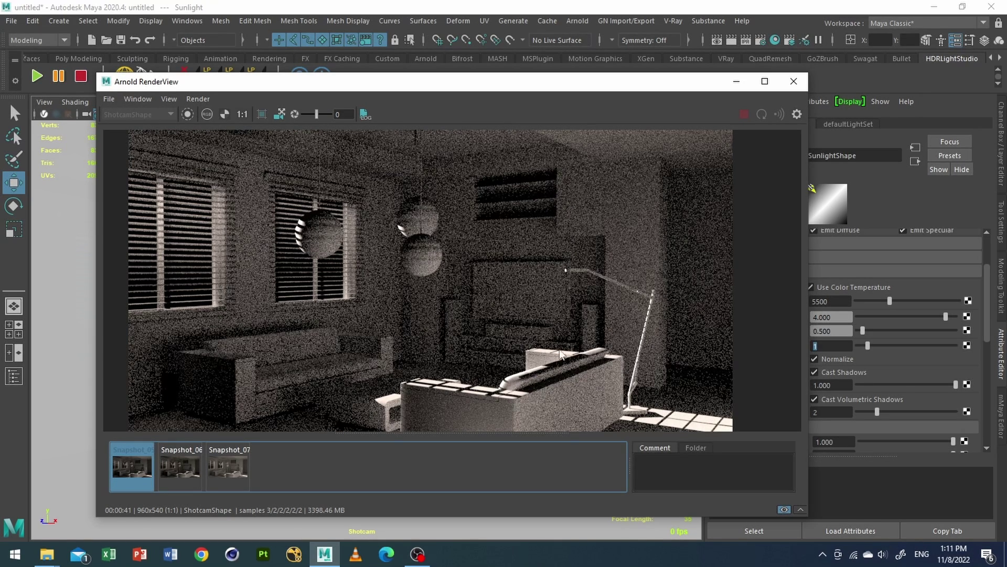
{"action": "left_click", "coordinate": [182, 470]}
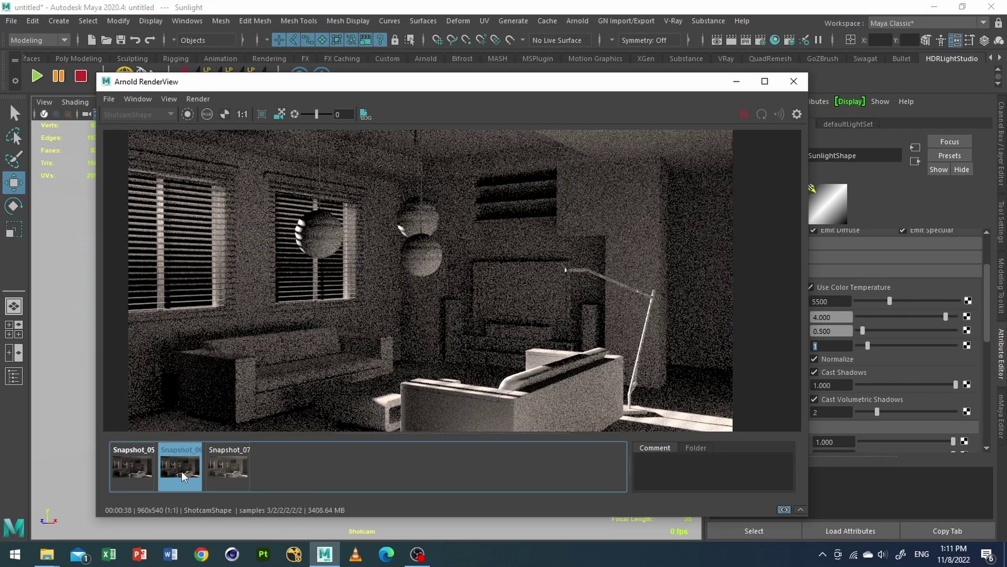
{"action": "scroll", "coordinate": [446, 406], "scroll_direction": "up", "scroll_amount": 2}
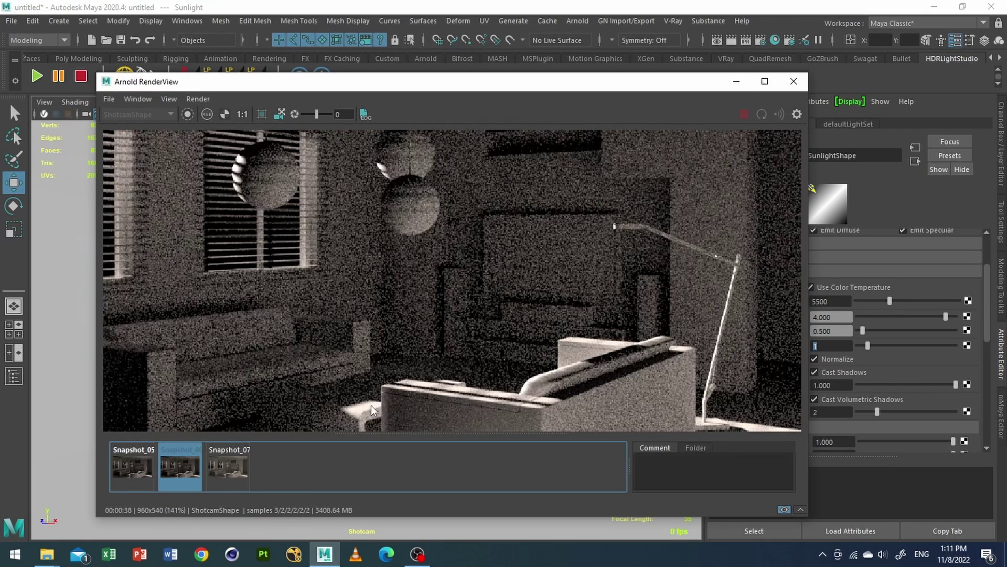
{"action": "scroll", "coordinate": [468, 368], "scroll_direction": "down", "scroll_amount": 2}
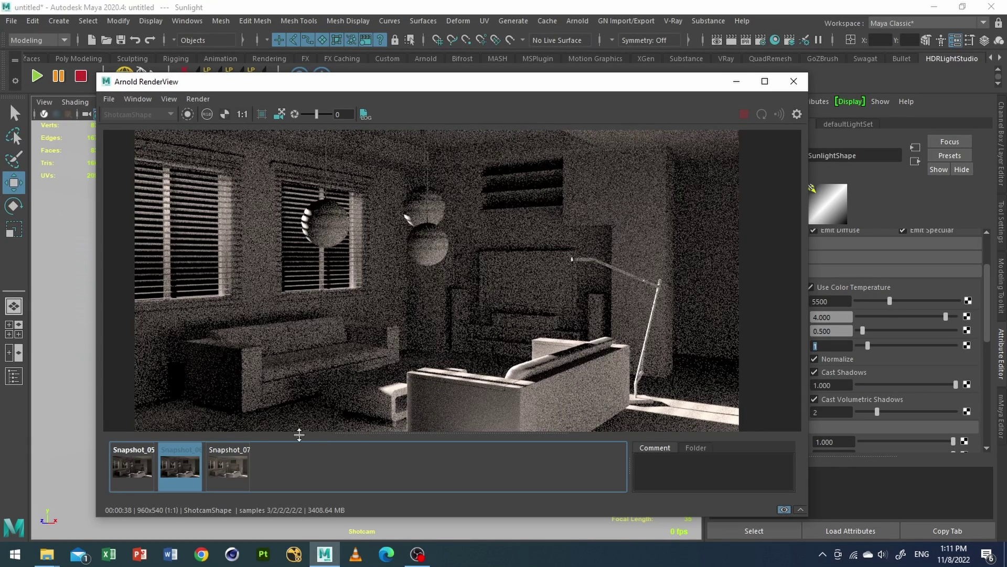
Step: Compare the third snapshot's noise and indirect light around the sofas with the second snapshot
{"action": "left_click", "coordinate": [234, 468]}
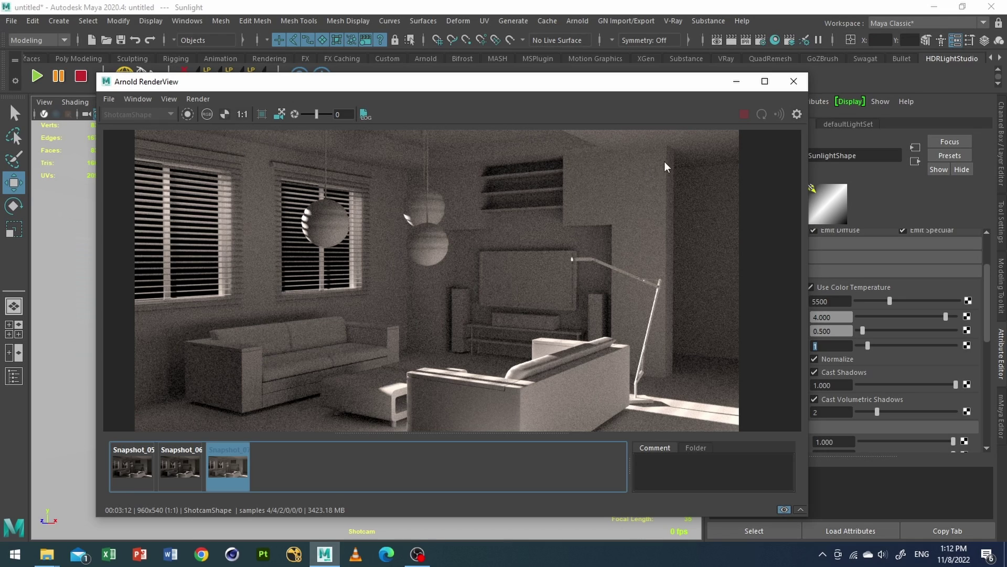
{"action": "scroll", "coordinate": [528, 398], "scroll_direction": "up", "scroll_amount": 2}
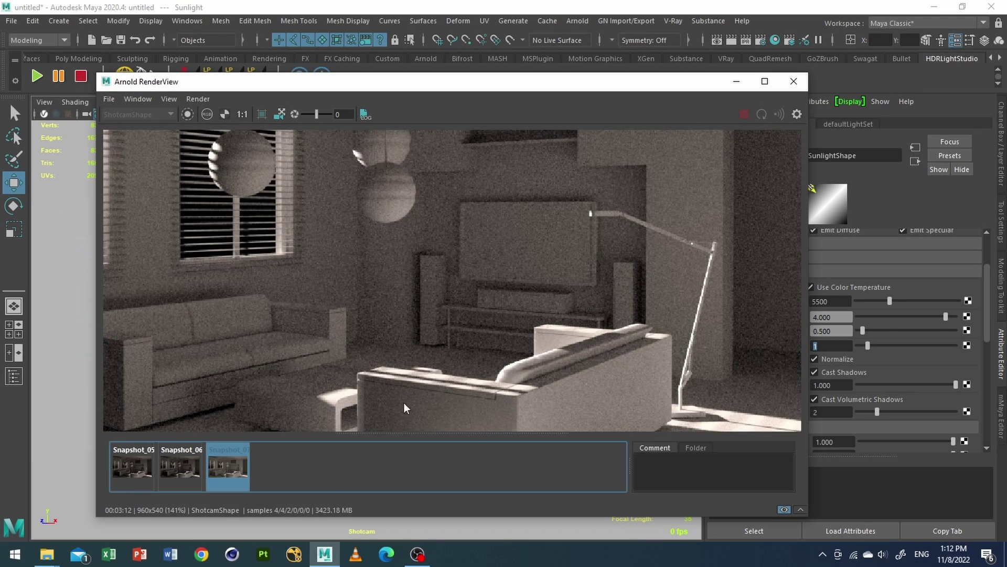
{"action": "scroll", "coordinate": [403, 379], "scroll_direction": "down", "scroll_amount": 2}
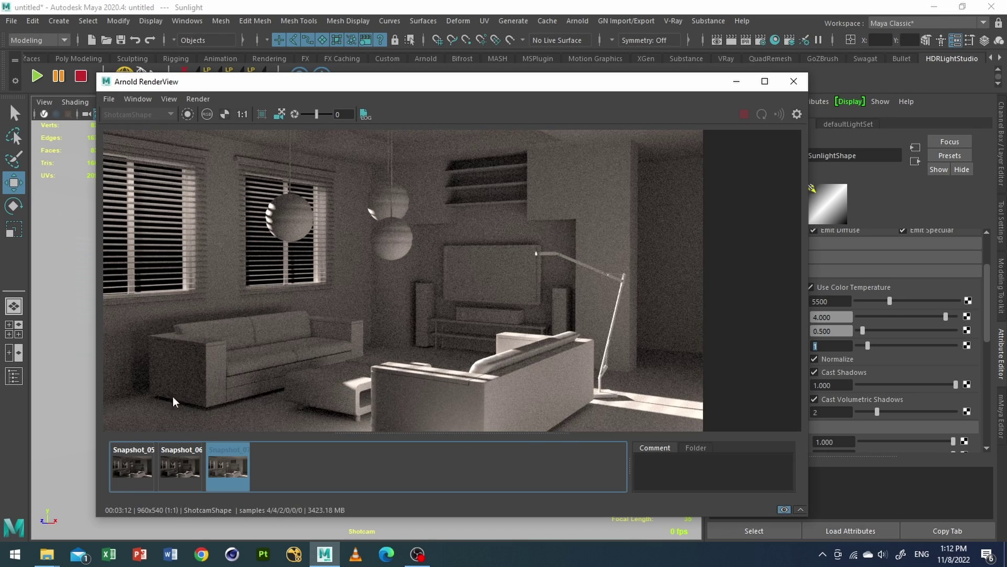
{"action": "left_click", "coordinate": [181, 466]}
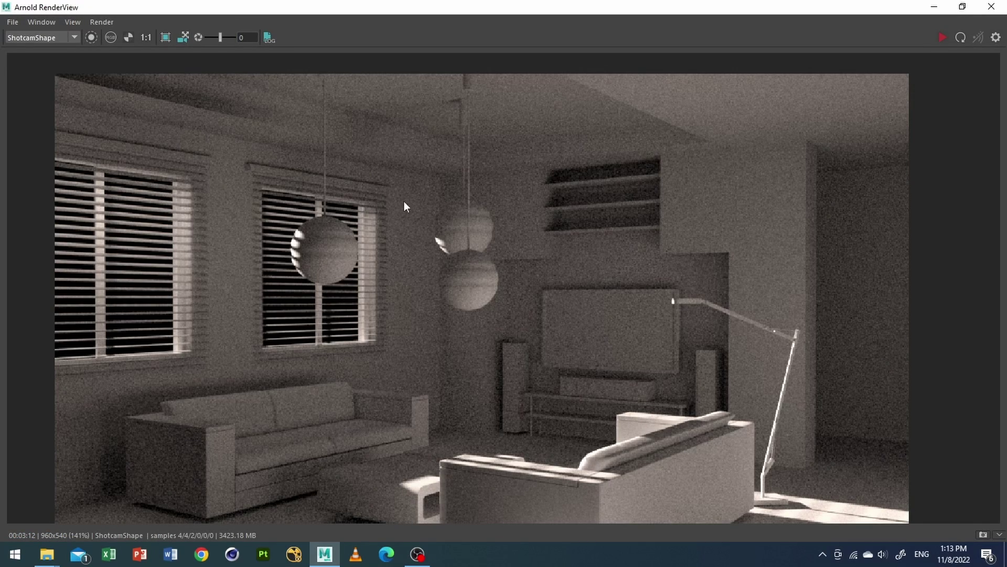
Step: Examine the latest render in the maximized render view, then restore the window size
{"action": "middle_click_drag", "start_coordinate": [413, 201], "coordinate": [474, 175]}
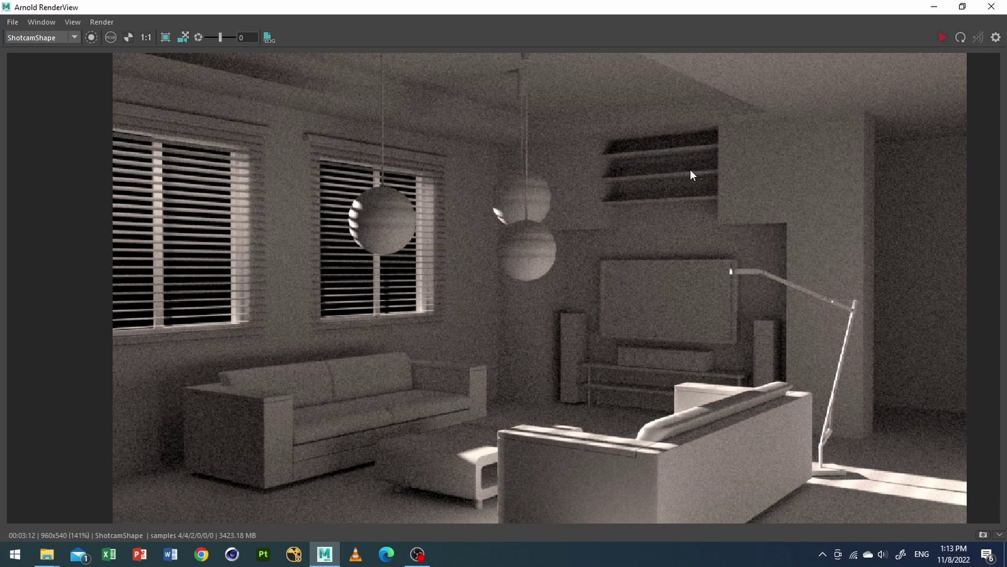
{"action": "scroll", "coordinate": [736, 344], "scroll_direction": "down", "scroll_amount": 1}
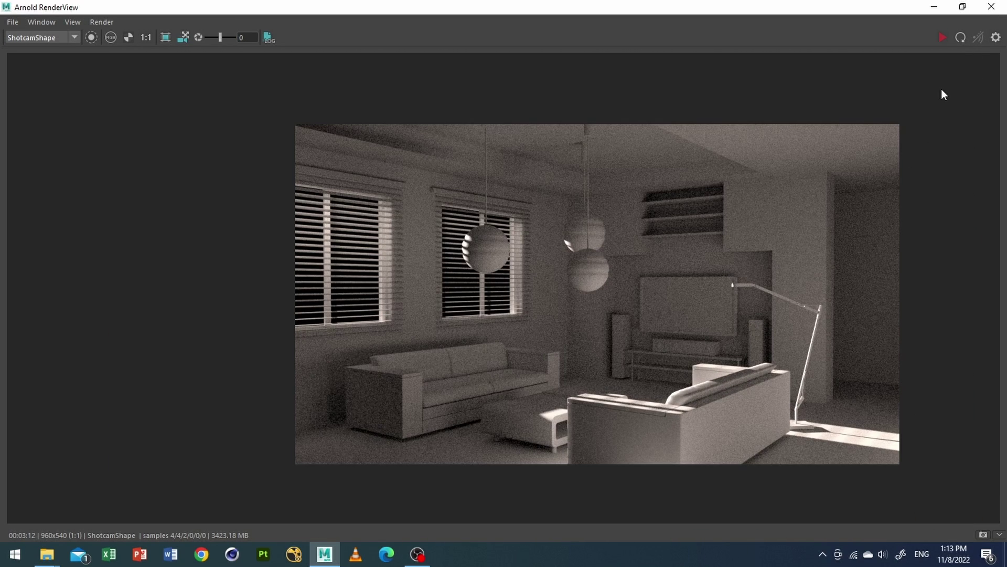
{"action": "left_click", "coordinate": [962, 7]}
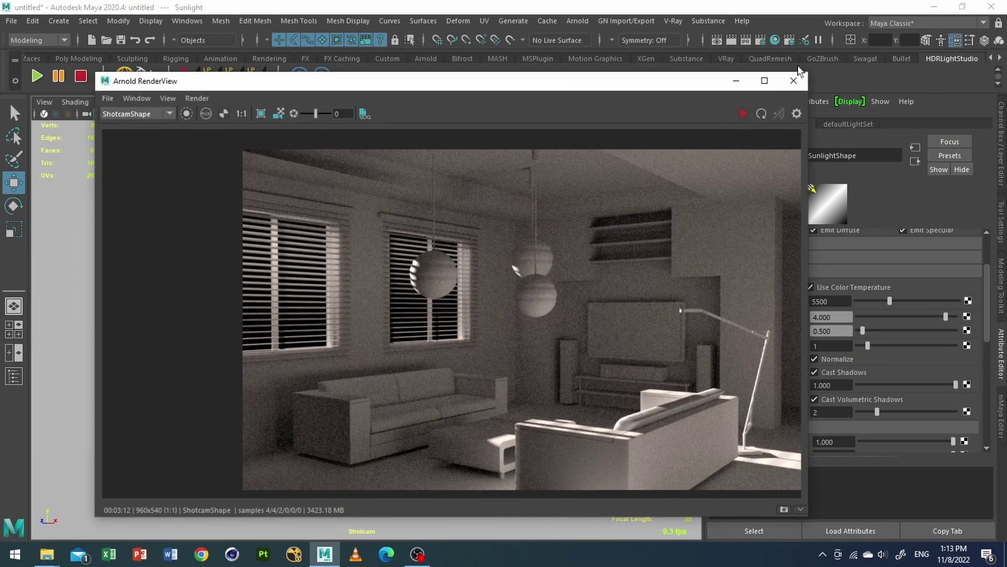
Step: Review the Arnold sampling and ray depth settings, close them and inspect the render around the sofas and windows
{"action": "left_click", "coordinate": [758, 40]}
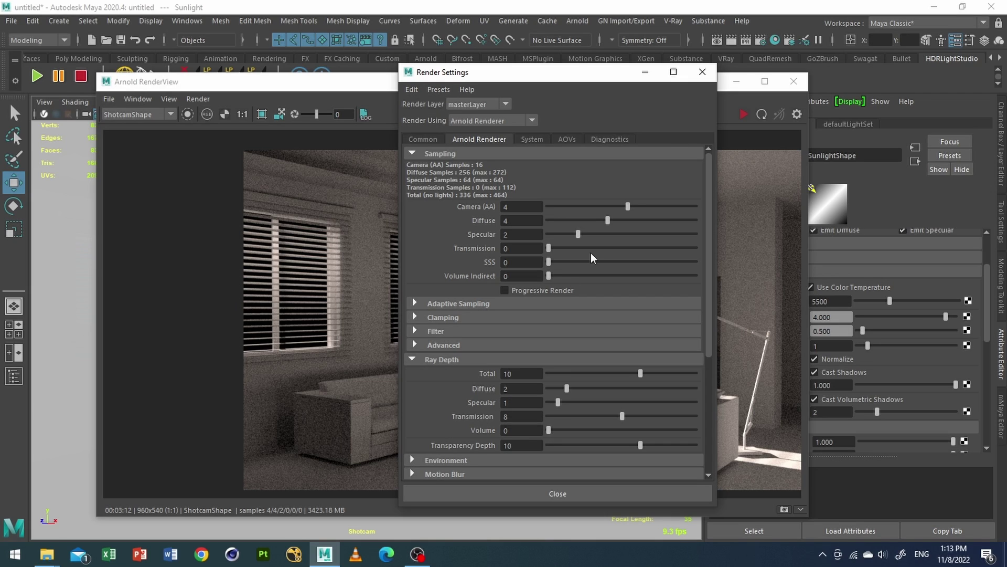
{"action": "left_click", "coordinate": [705, 78]}
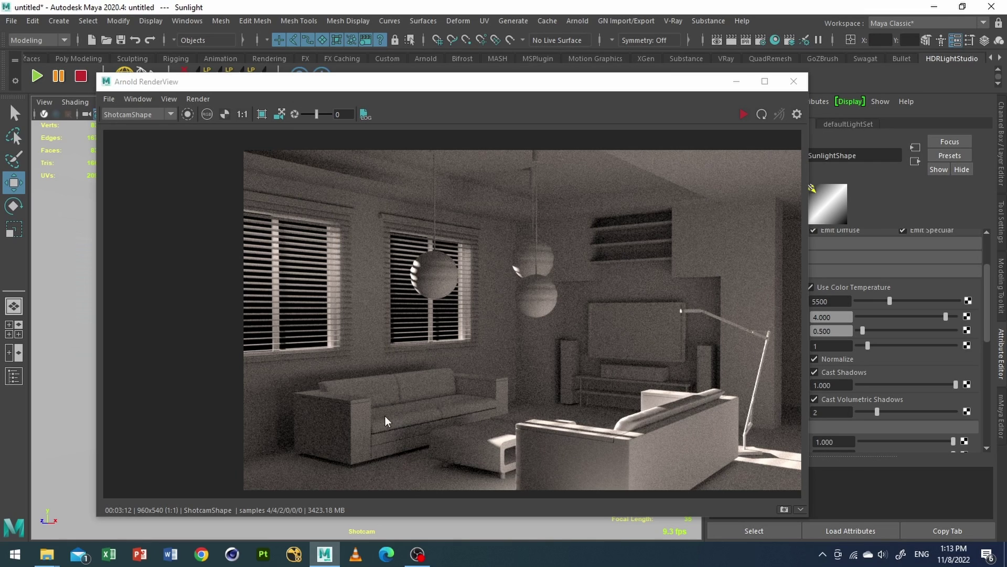
{"action": "scroll", "coordinate": [438, 359], "scroll_direction": "down", "scroll_amount": 2}
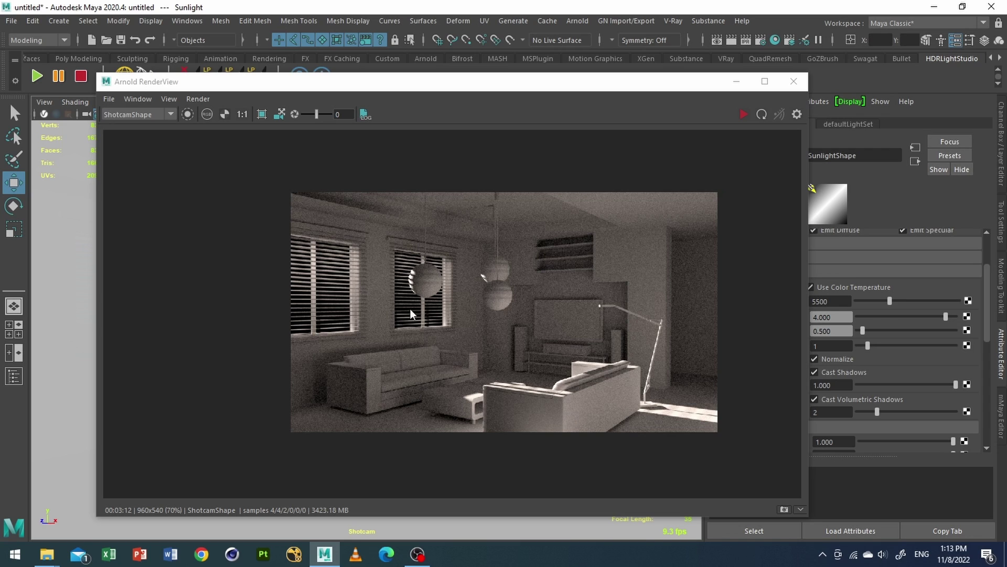
{"action": "scroll", "coordinate": [471, 359], "scroll_direction": "up", "scroll_amount": 2}
{"action": "middle_click_drag", "start_coordinate": [541, 360], "coordinate": [499, 359]}
{"action": "scroll", "coordinate": [500, 421], "scroll_direction": "up", "scroll_amount": 1}
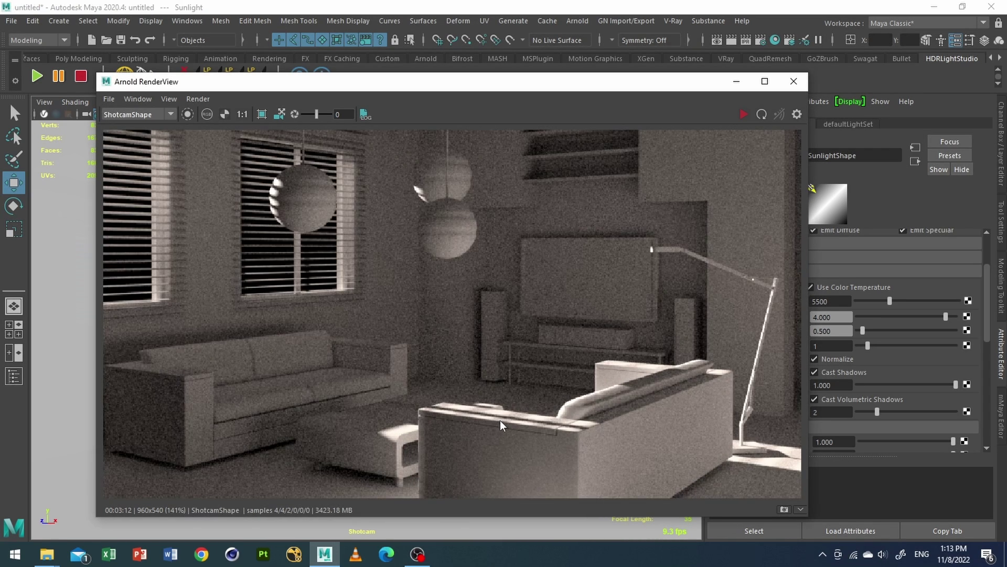